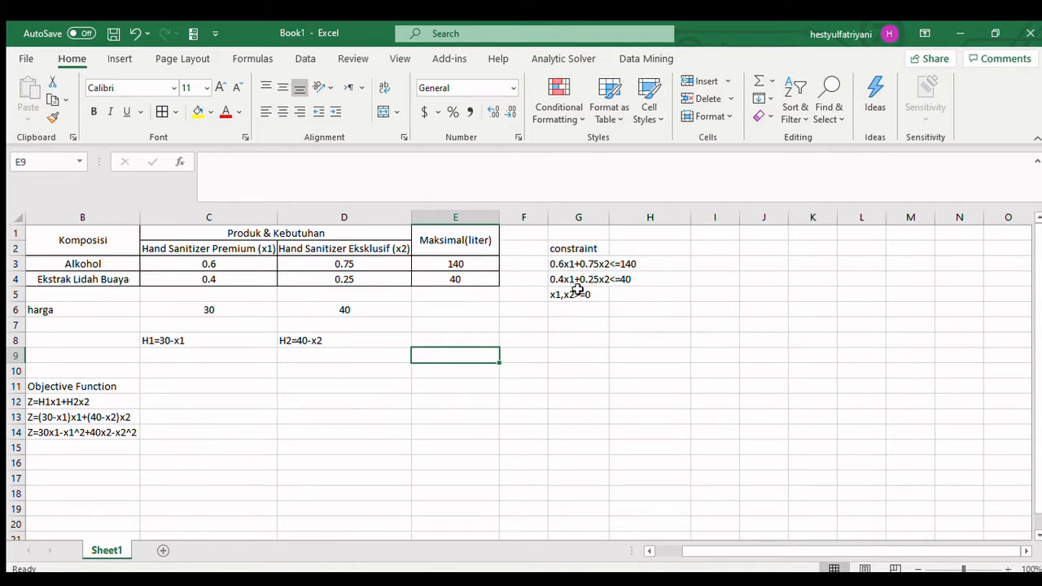
Fit column G's width to its constraint text and review the constraints in G3:G5
left_click(577, 266)
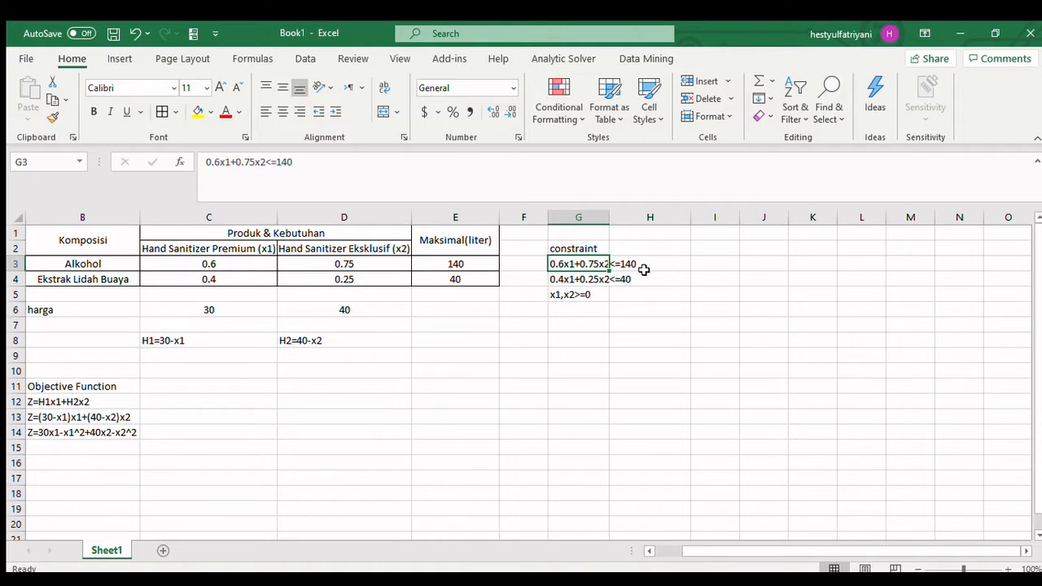
double_click(609, 217)
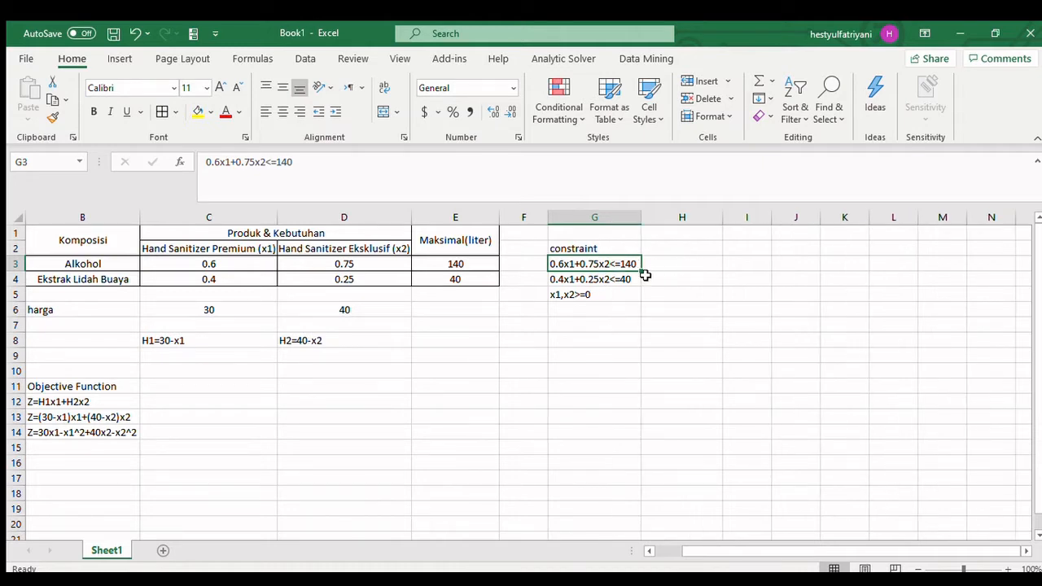
left_click(572, 280)
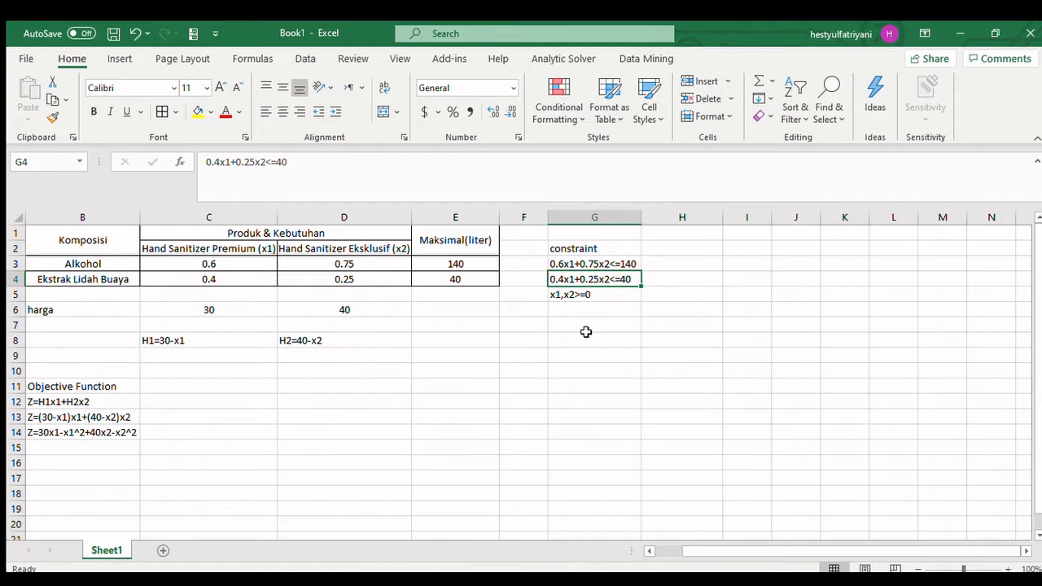
left_click(618, 295)
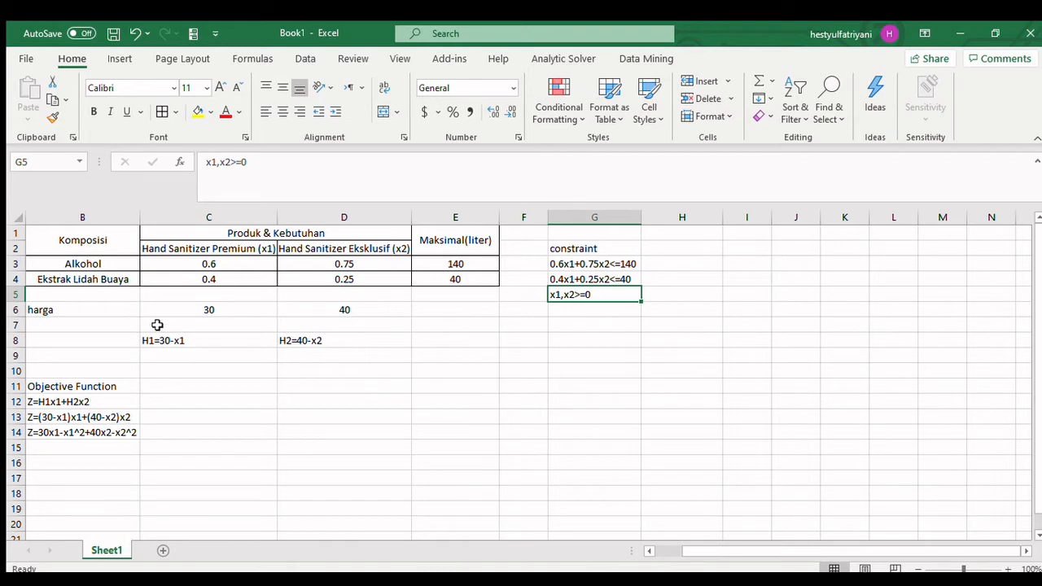
Review the Premium price in row 6, the objective function in B12 and the H1 and H2 expressions in row 8
left_click(250, 306)
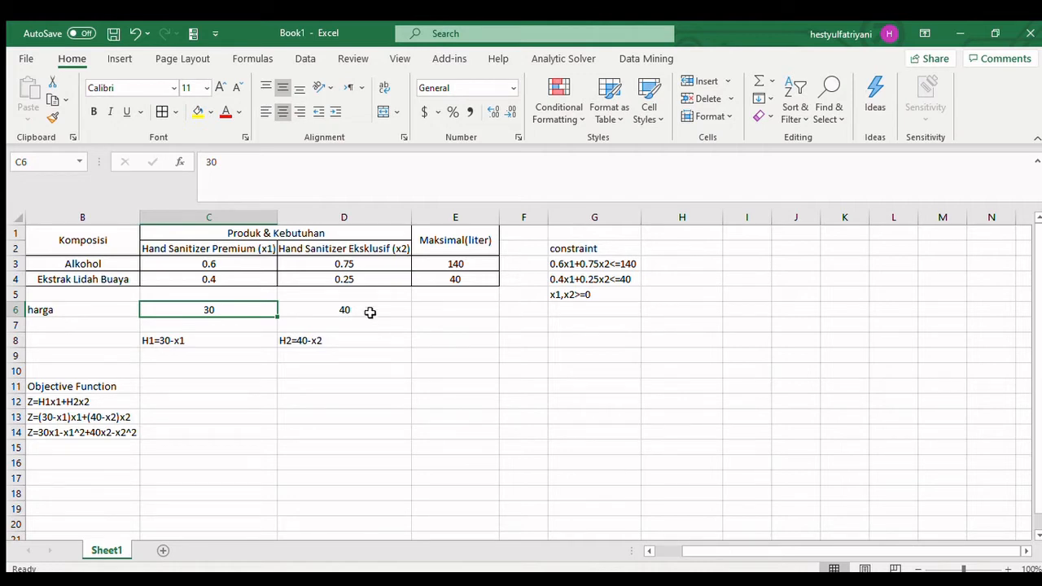
left_click(109, 399)
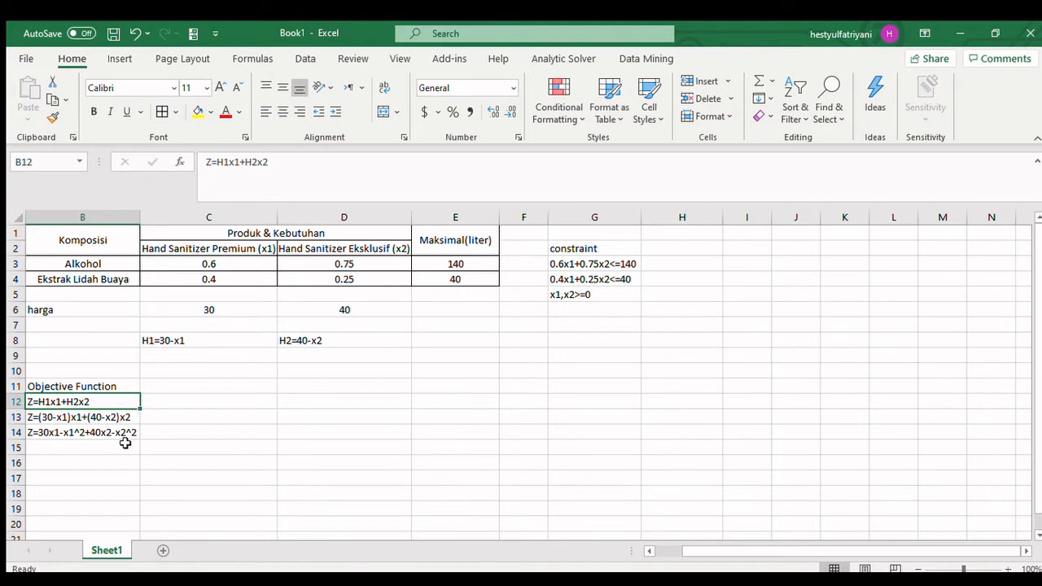
left_click(149, 343)
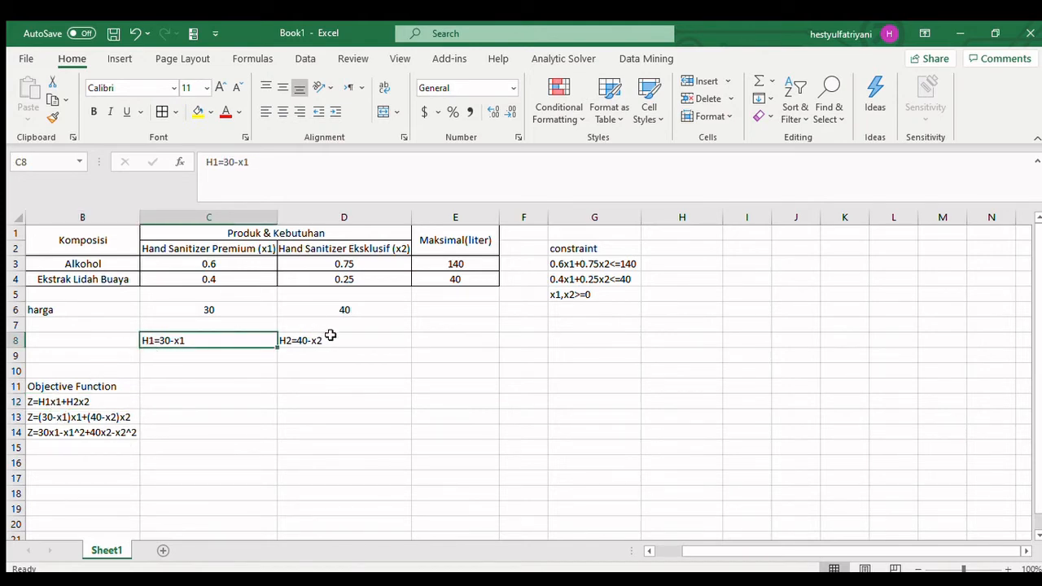
left_click(333, 338)
left_click(147, 340)
Enter the heading "jumlah minimum" in D11 with the labels "hand sanitizer Premium" and "hand sanitizer Eksklusif" in D12 and D13
left_click(343, 386)
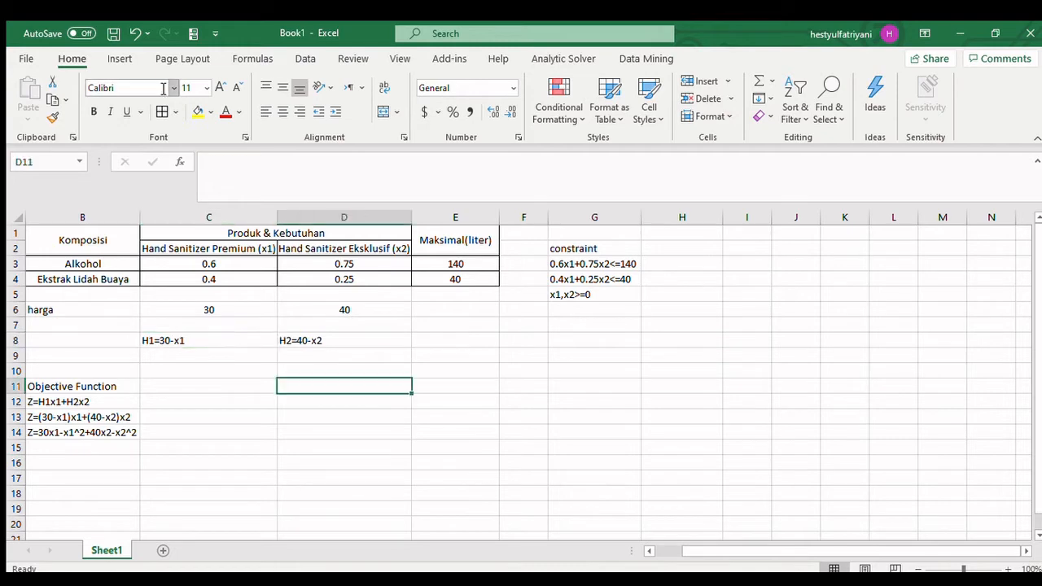
type("jum")
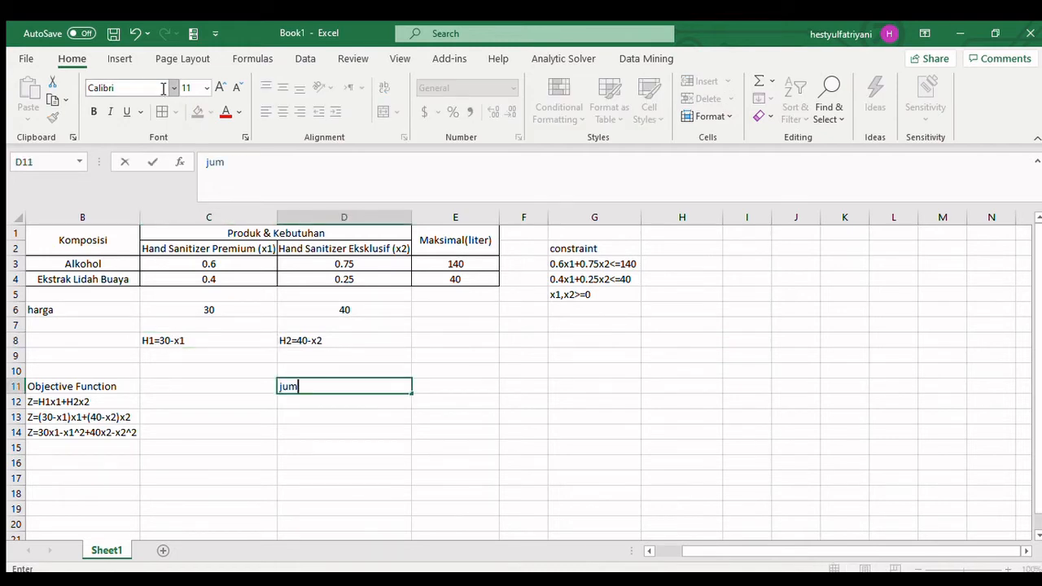
type("lah minimum")
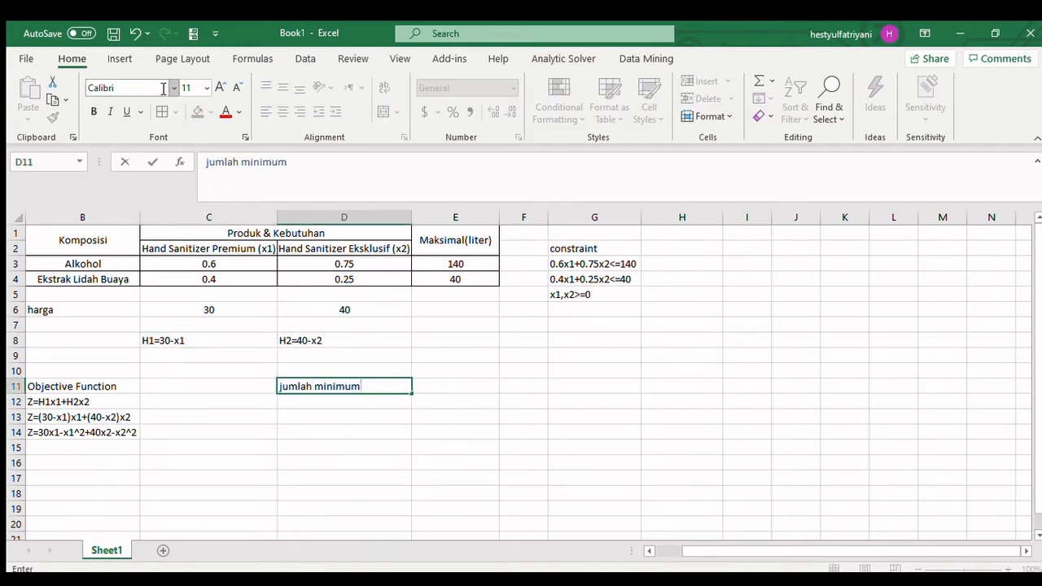
key("Return")
type("hand sanitis")
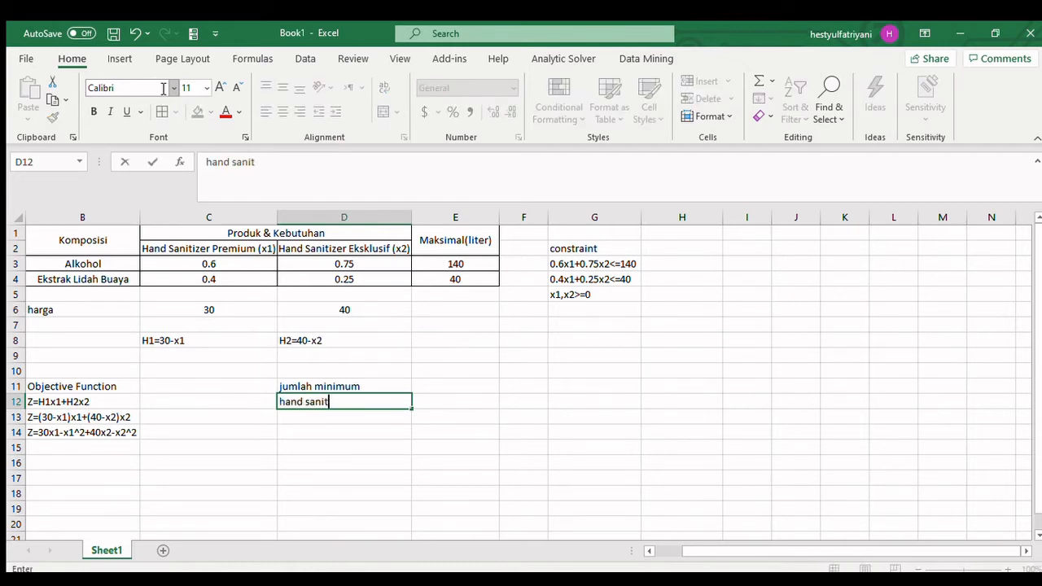
key("BackSpace")
type("zer Premium")
key("Return")
type("hand sani")
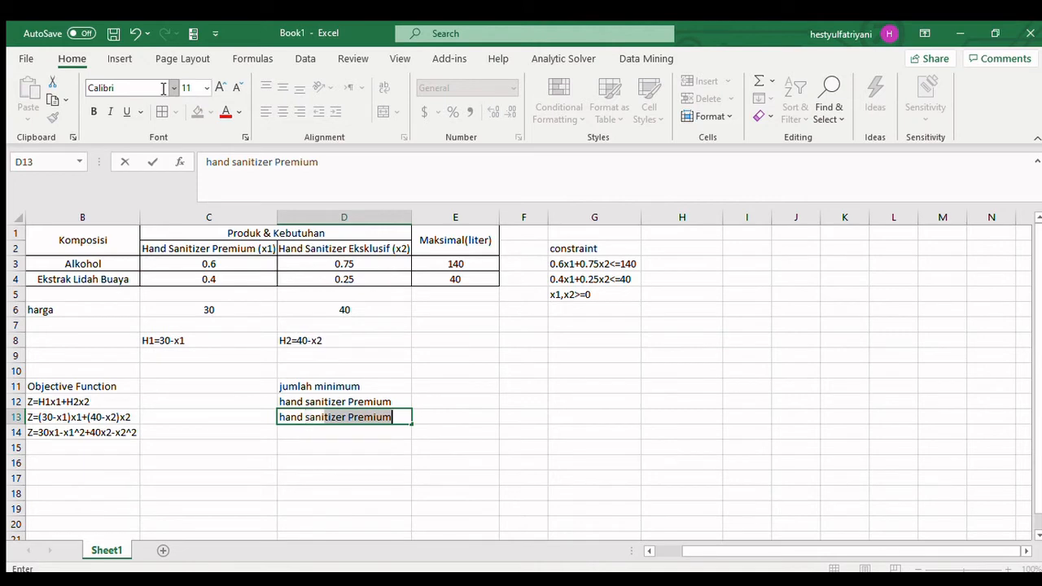
type("tizer Ekskl")
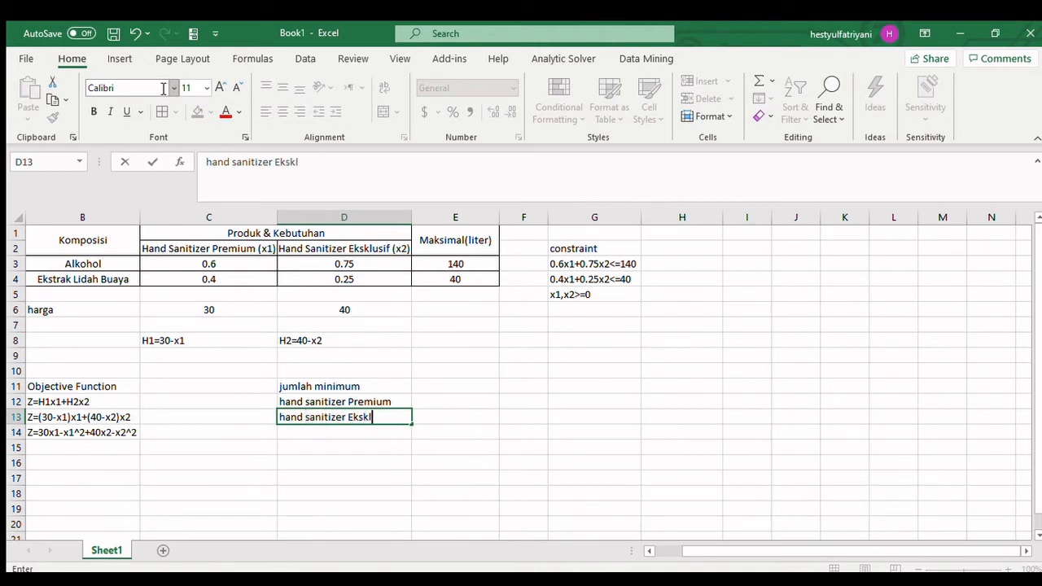
type("usif")
key("Tab")
Set the starting quantities of hand sanitizer Premium and Eksklusif in E12 and E13 to 0
key("Up")
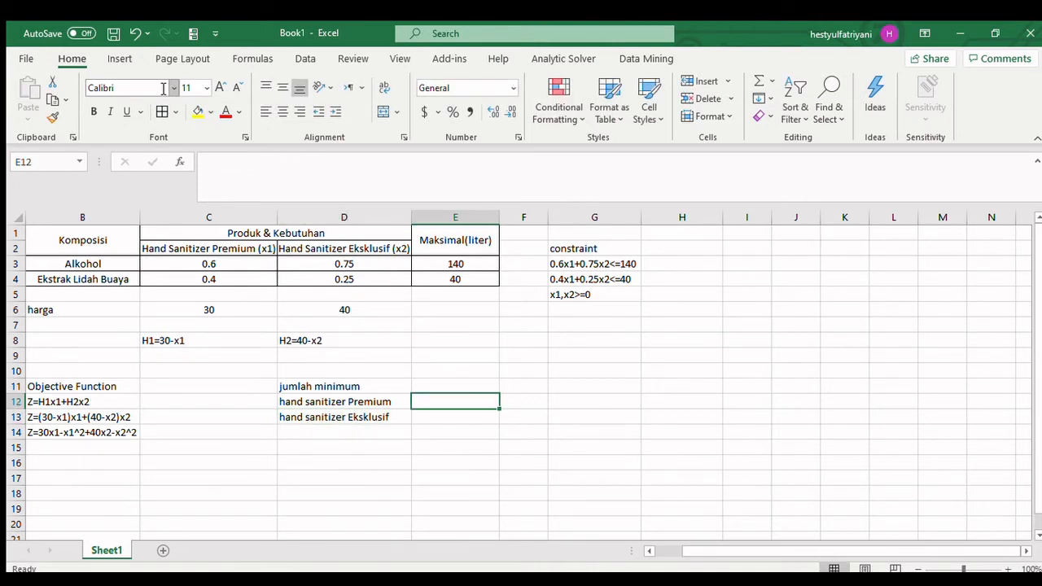
type("0")
key("Return")
type("0")
key("Tab")
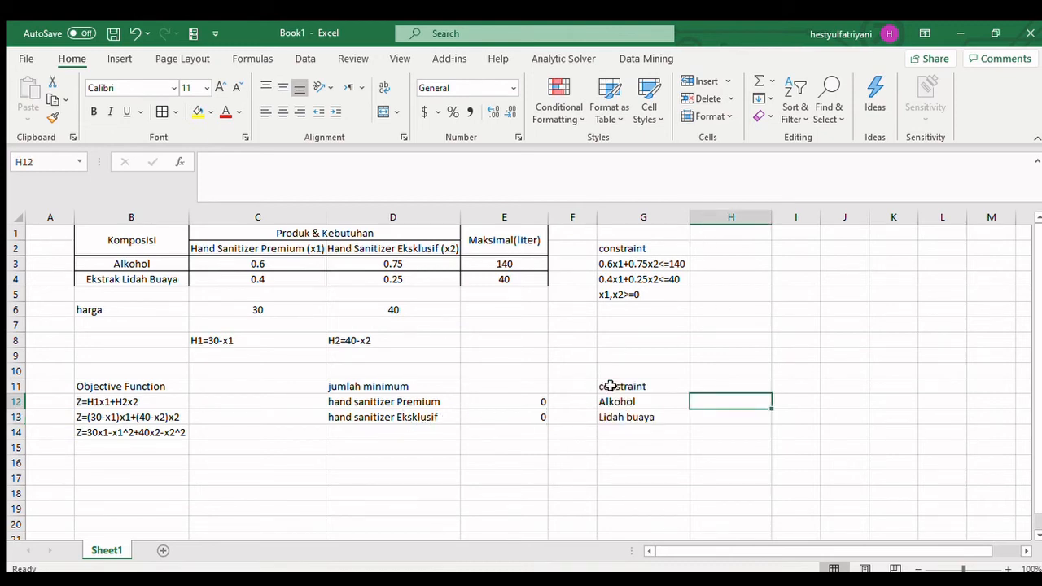
Enter the Alkohol constraint formula =(0.6*E12)+(0.75*E13)-140 in H12
type("=(0")
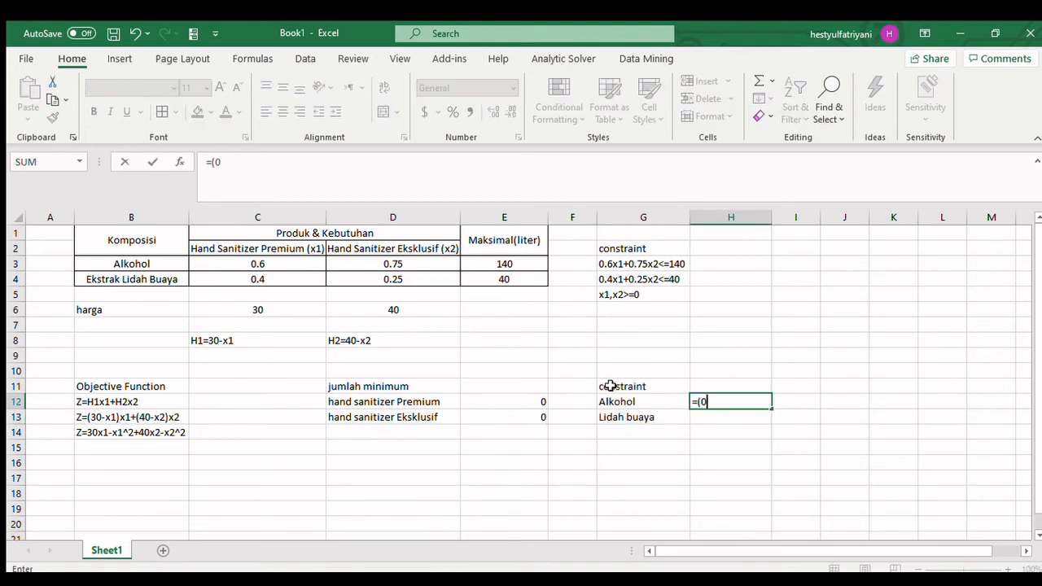
type(".6*")
left_click(513, 404)
type(")+(0.75")
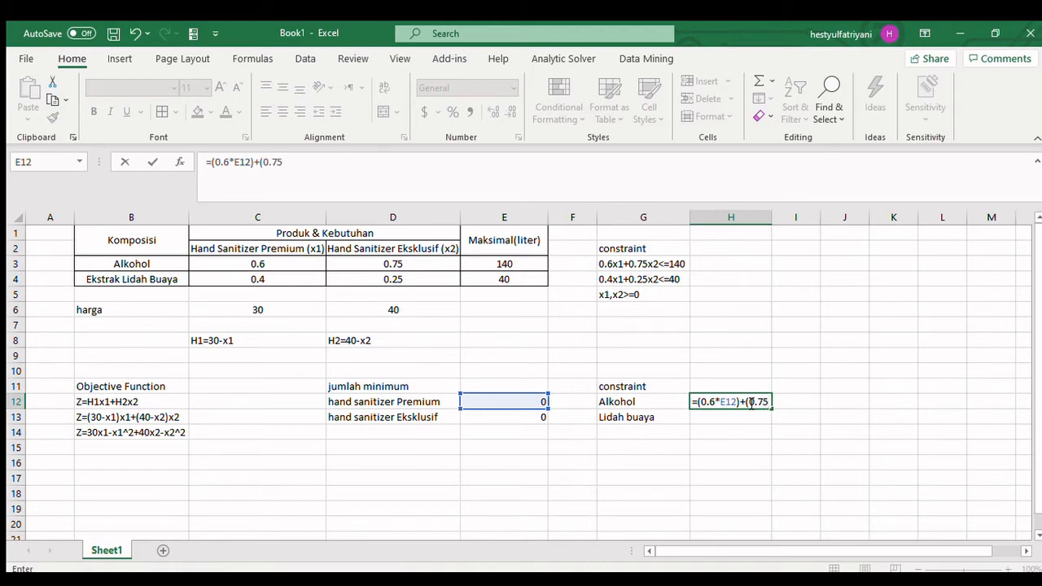
type("*")
left_click(475, 417)
type(")")
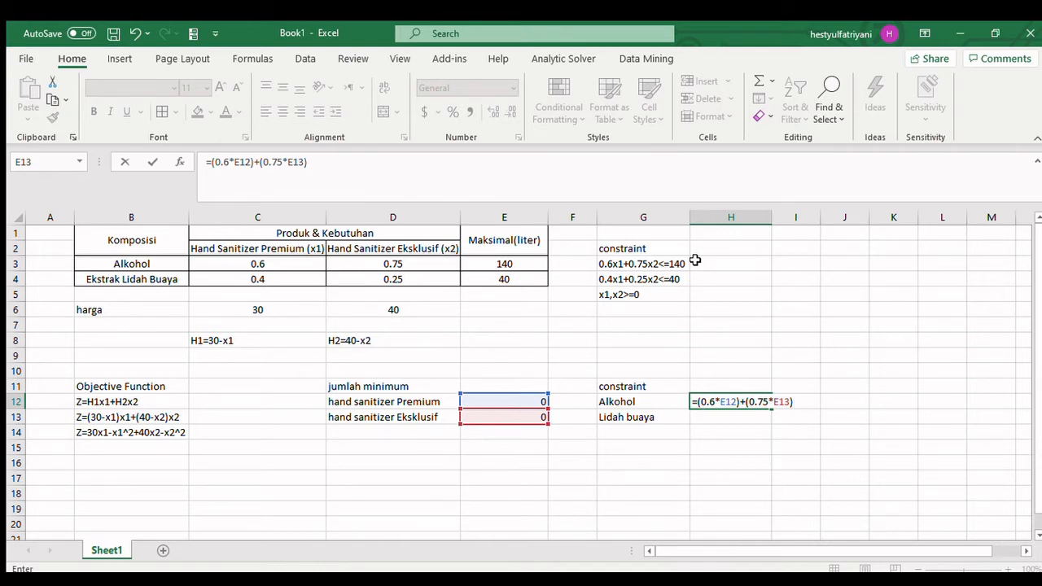
type("-140")
key("Return")
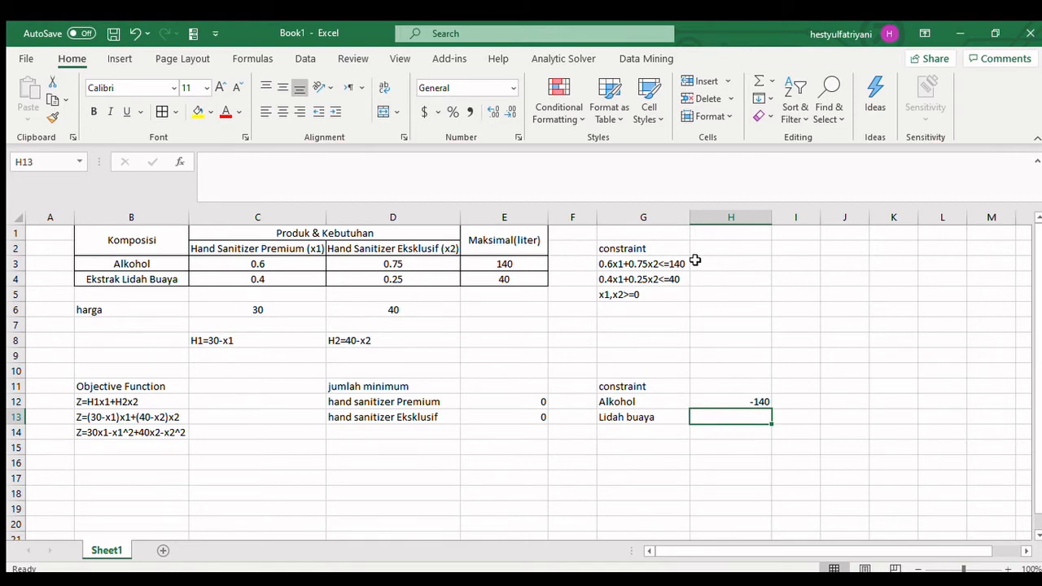
Enter the Lidah buaya constraint formula =(0.4*E12)+(0.25*E13)-40 in H13
type("=(0.4*")
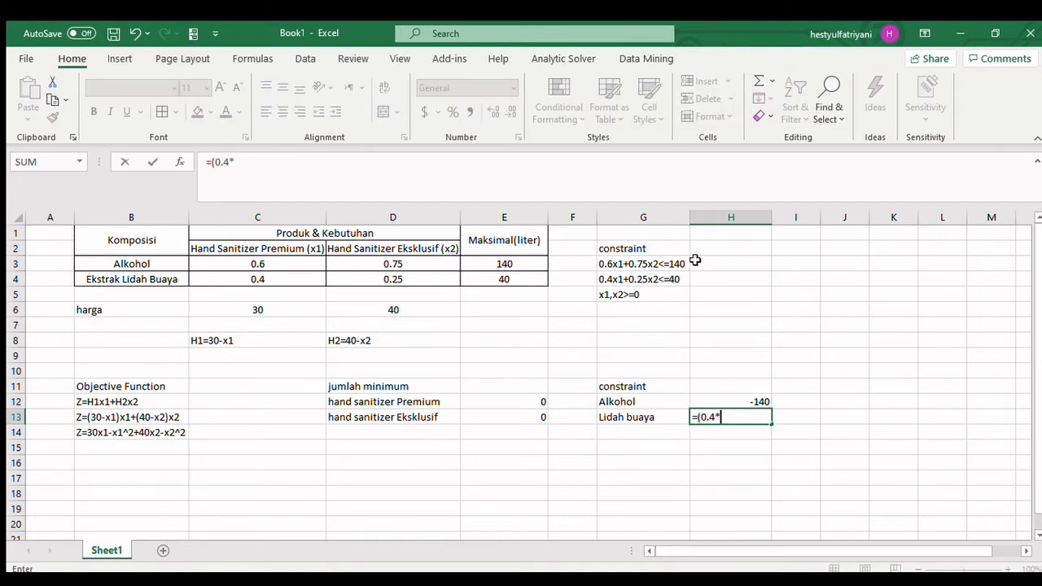
left_click(511, 401)
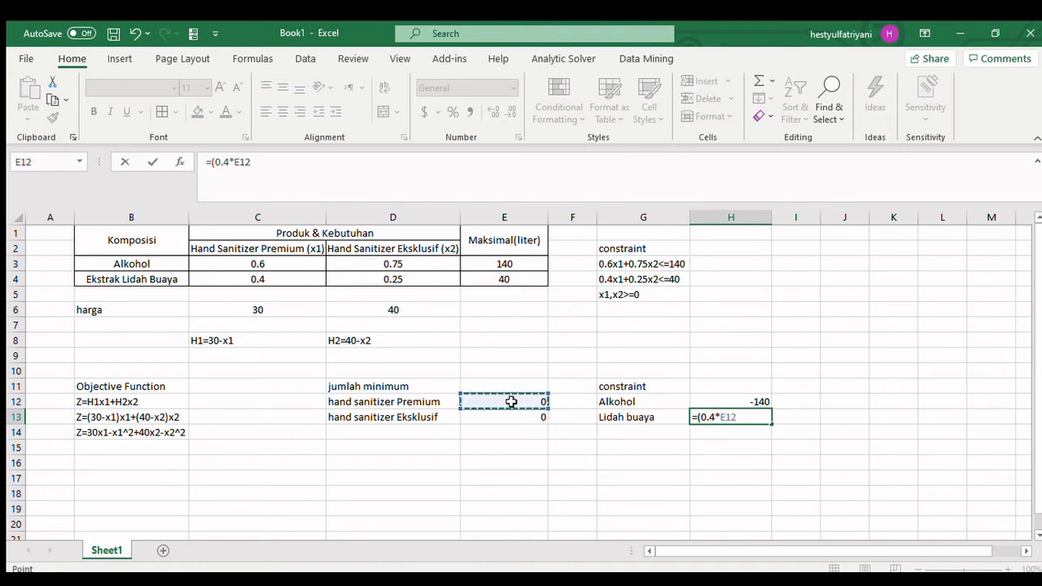
type(")+(0.")
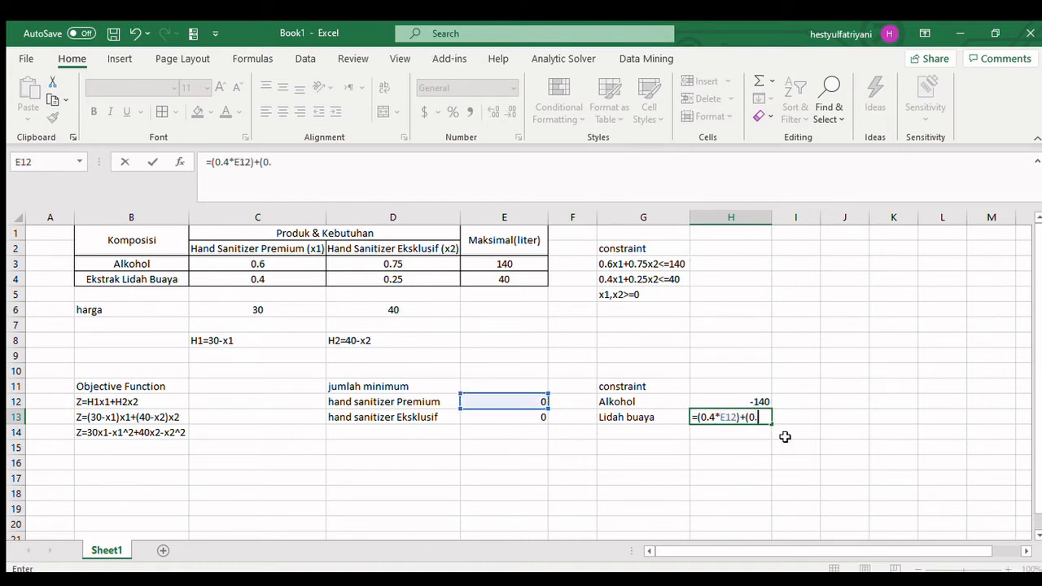
type("25*")
left_click(502, 418)
type(")")
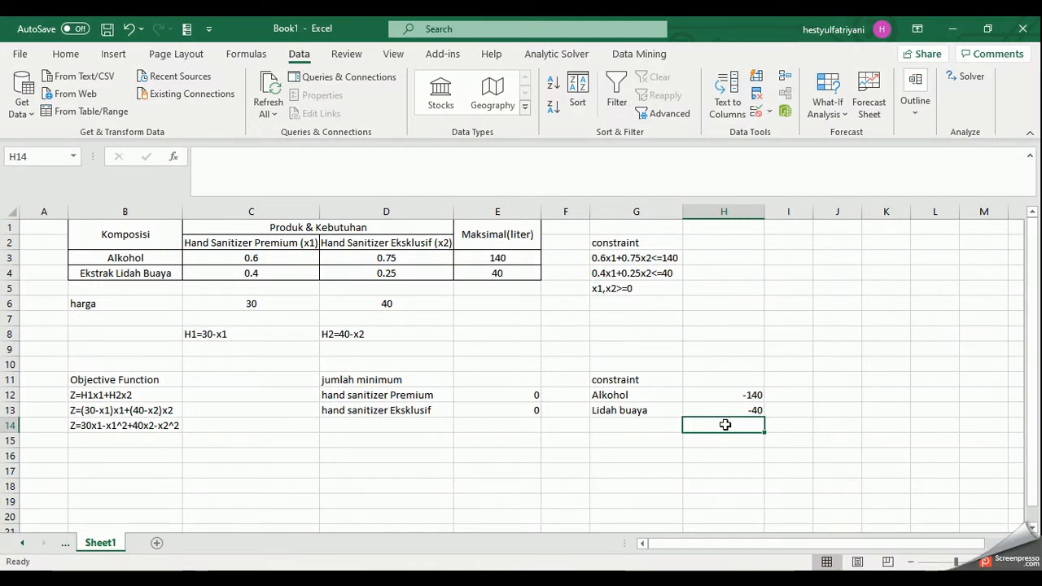
Write the minimization form of the objective function, Z=x1^2-30x1+x2^2-40x2, as text in B15
left_click(118, 440)
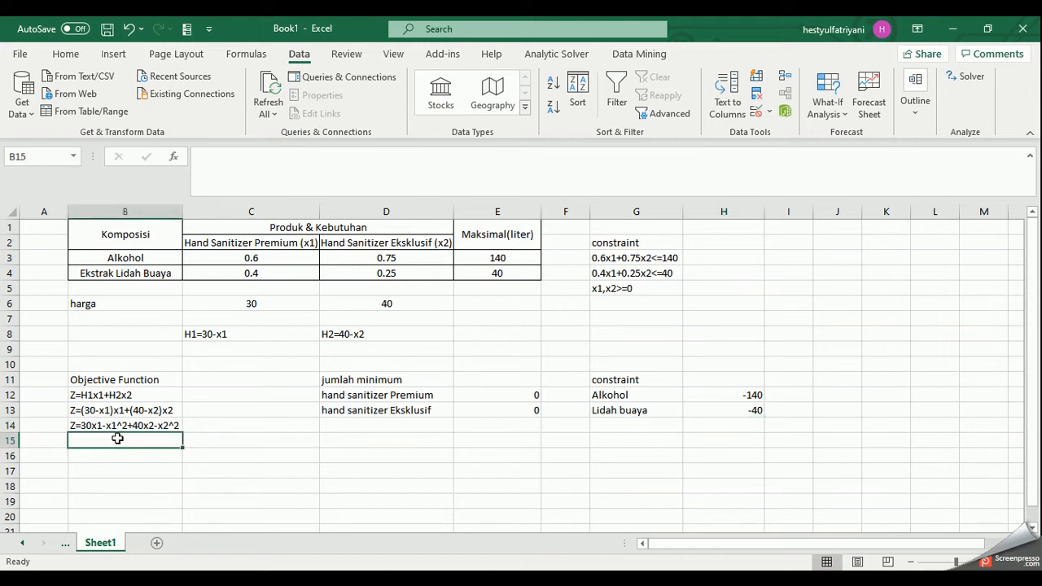
left_click(110, 425)
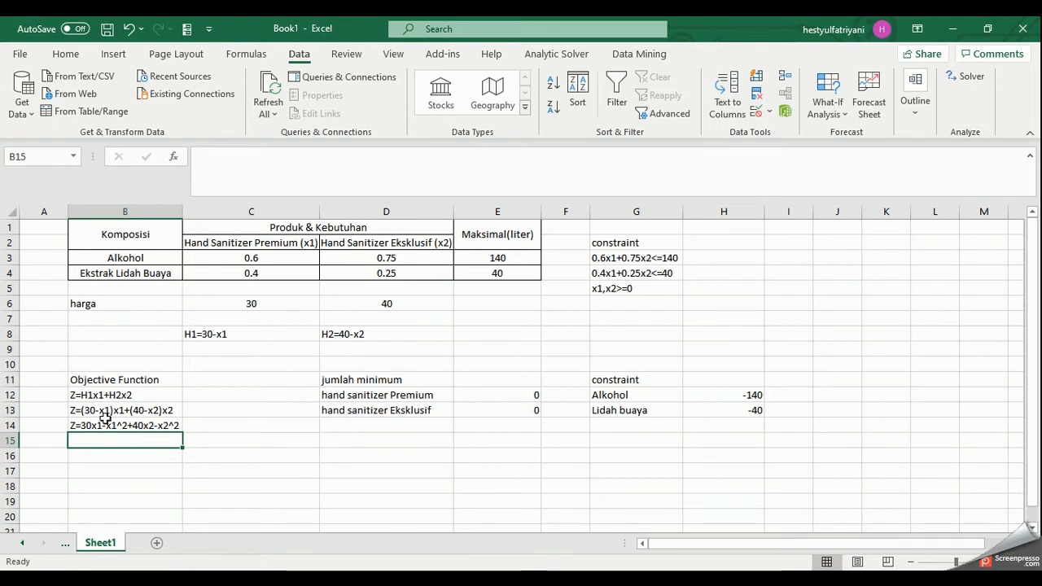
type("Z")
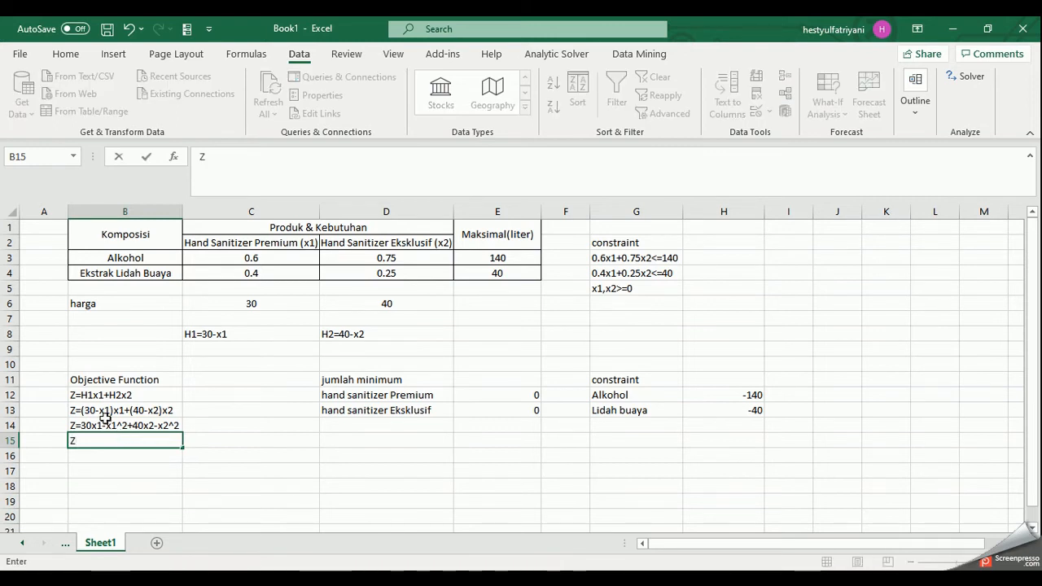
type("=x1^2-30x1+x2")
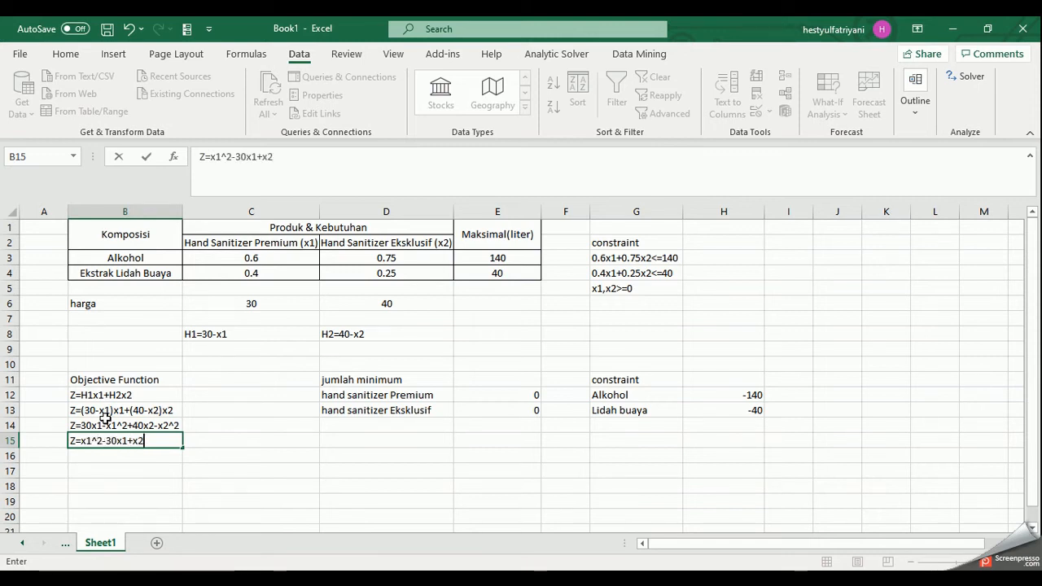
type("^2-40x2")
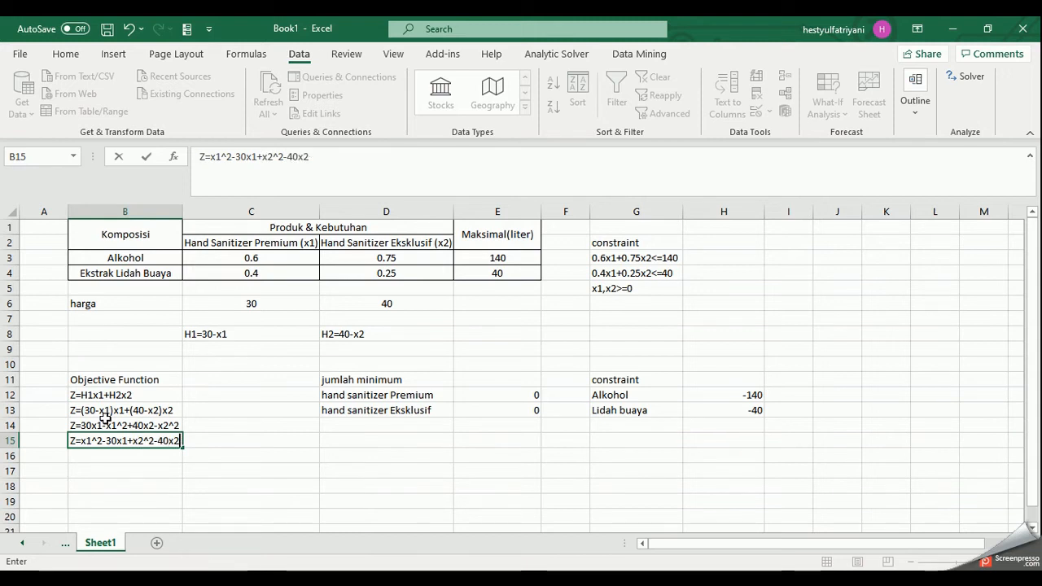
key("Return")
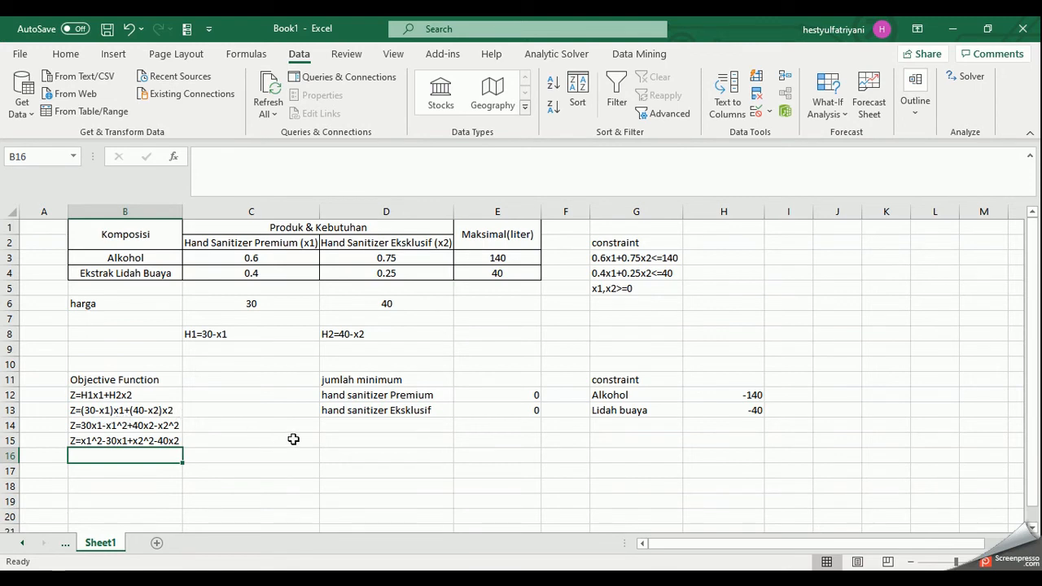
Enter the objective formula =(E12*E12)-(30*E12)+(E13*E13)-(40*E13) in B16
type("=")
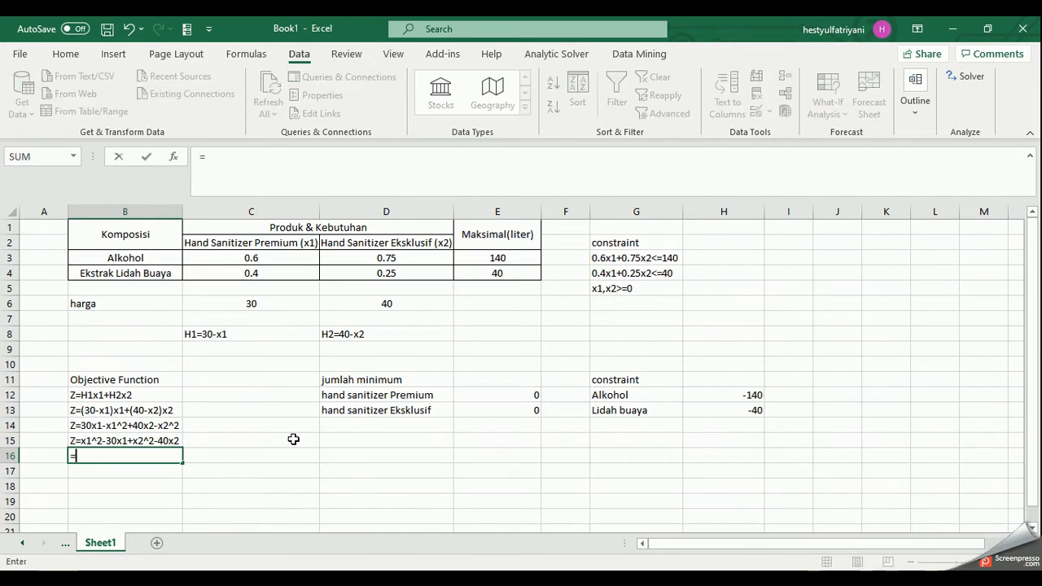
type("(")
left_click(469, 397)
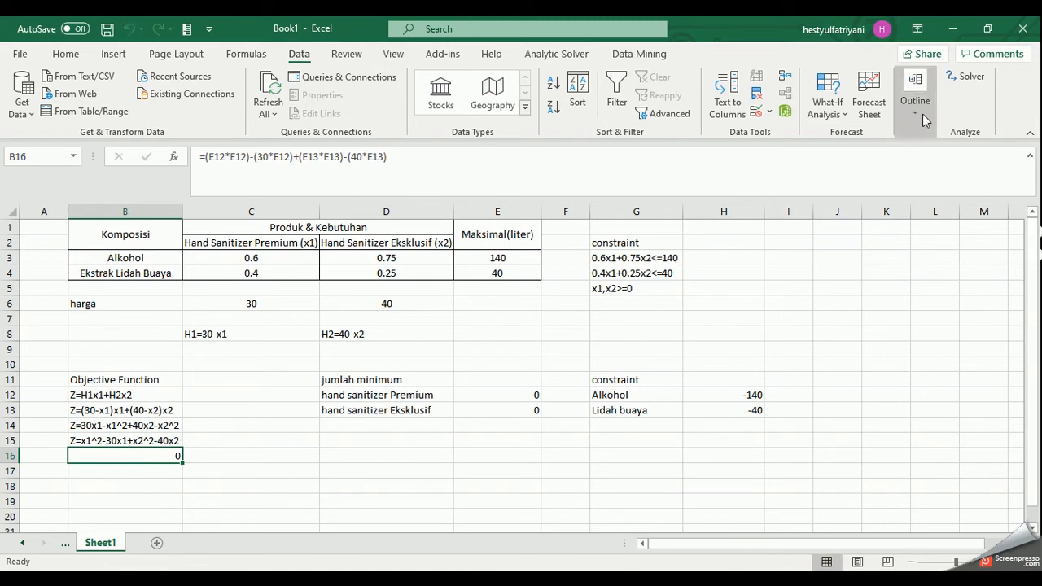
Open Solver, set its objective to cell B16 and choose Min as the optimization target
left_click(967, 78)
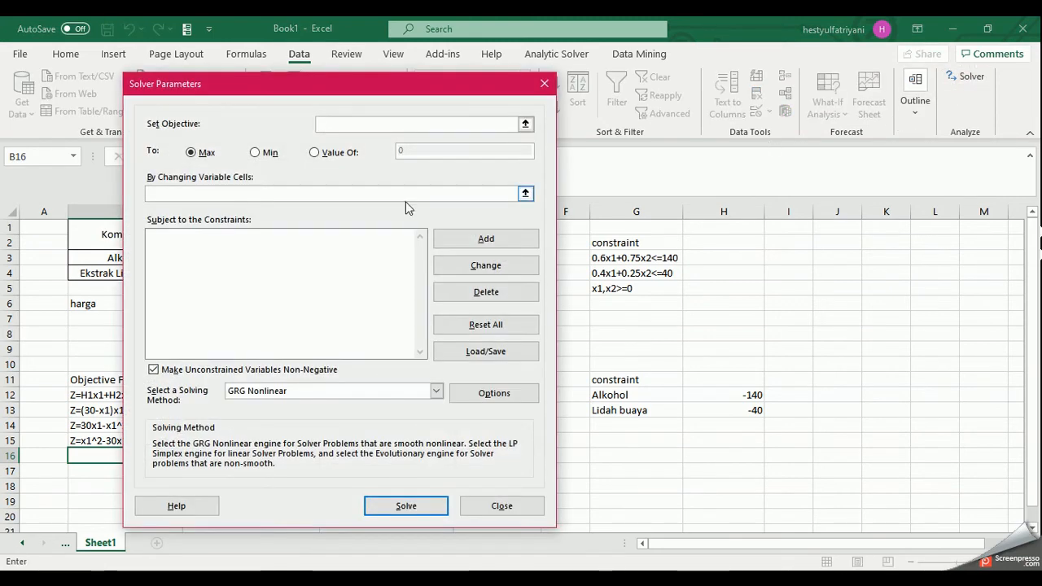
left_click_drag(368, 80, 642, 76)
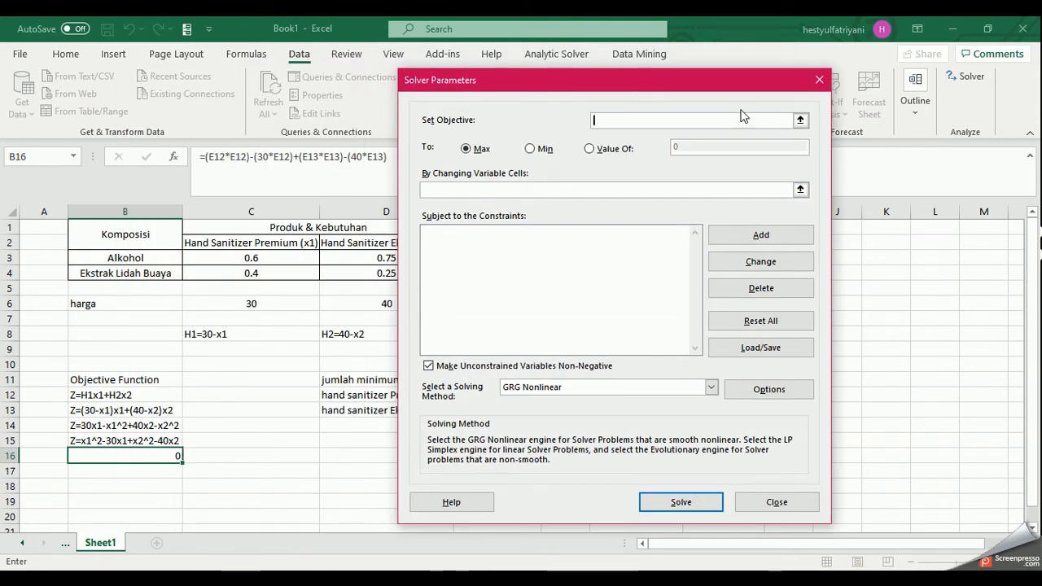
left_click(144, 459)
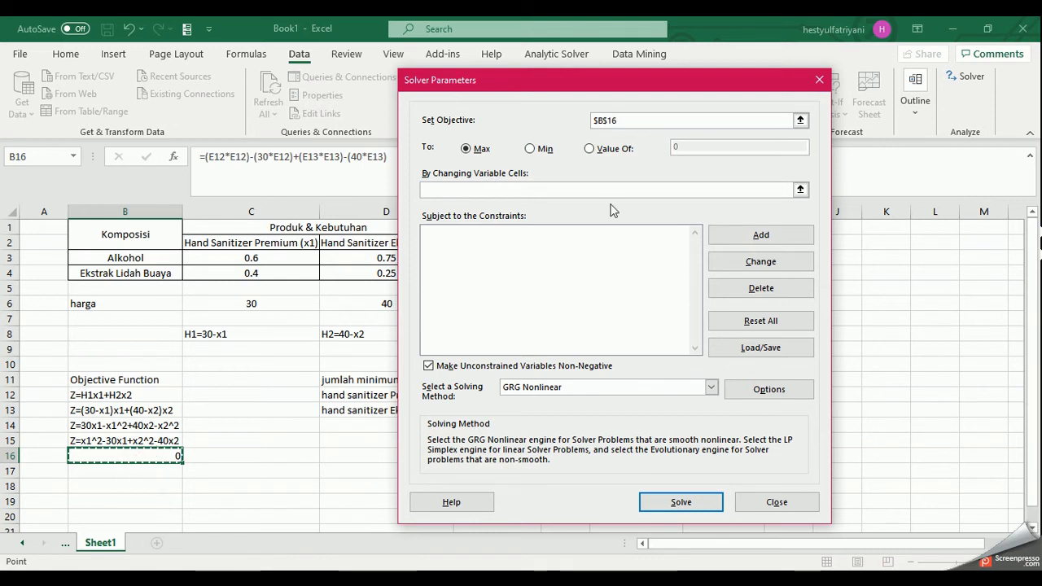
left_click(532, 148)
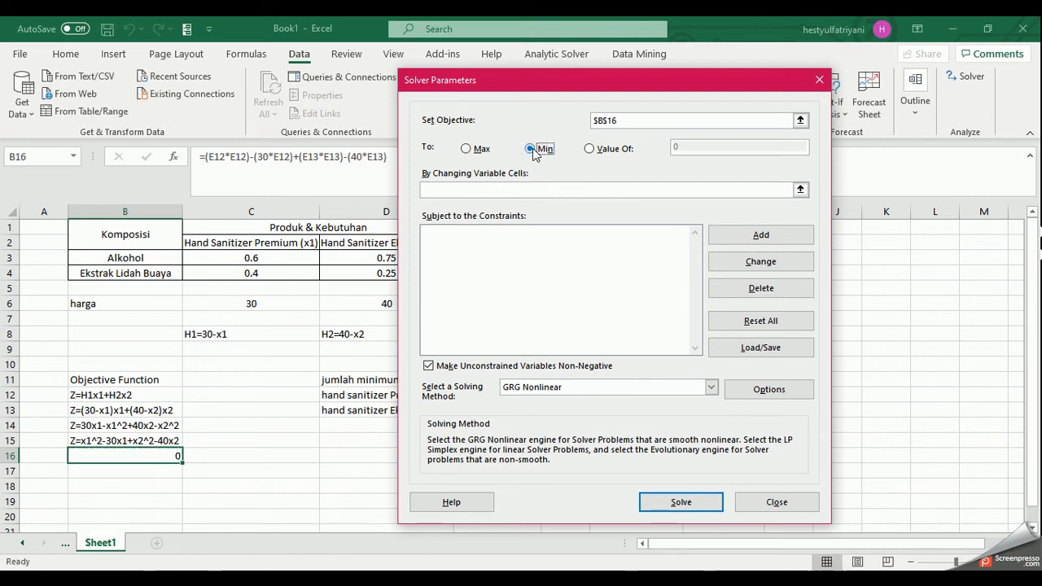
Set the Solver's changing variable cells to E12:E13, the two product quantities
left_click_drag(570, 81, 731, 82)
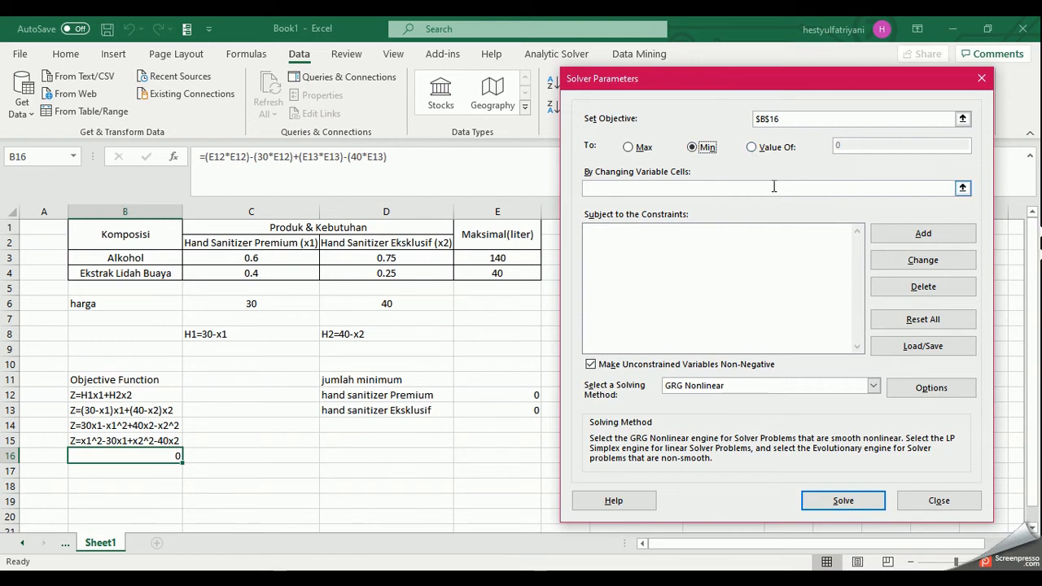
left_click(660, 186)
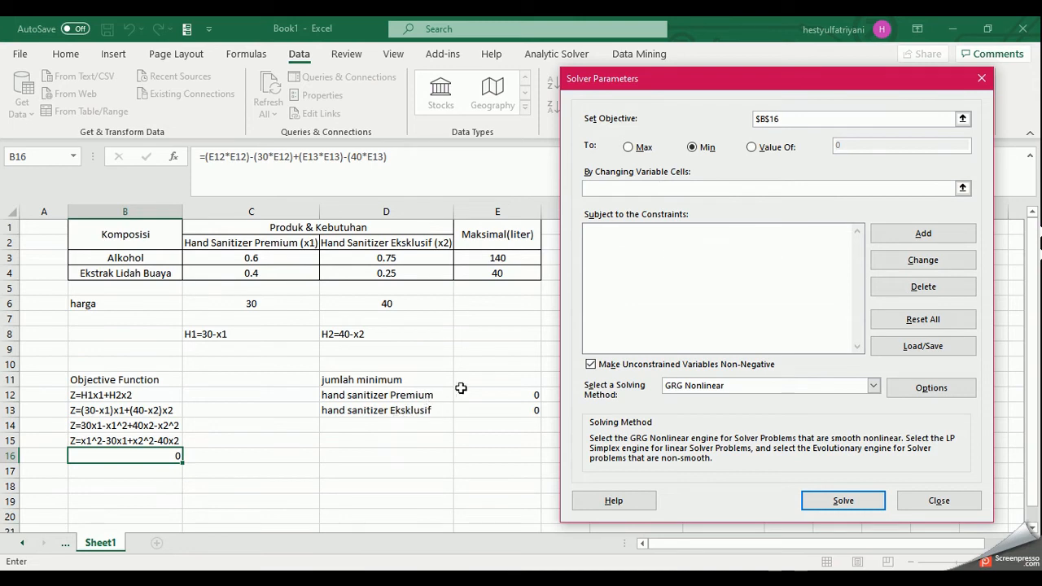
left_click_drag(464, 393, 476, 403)
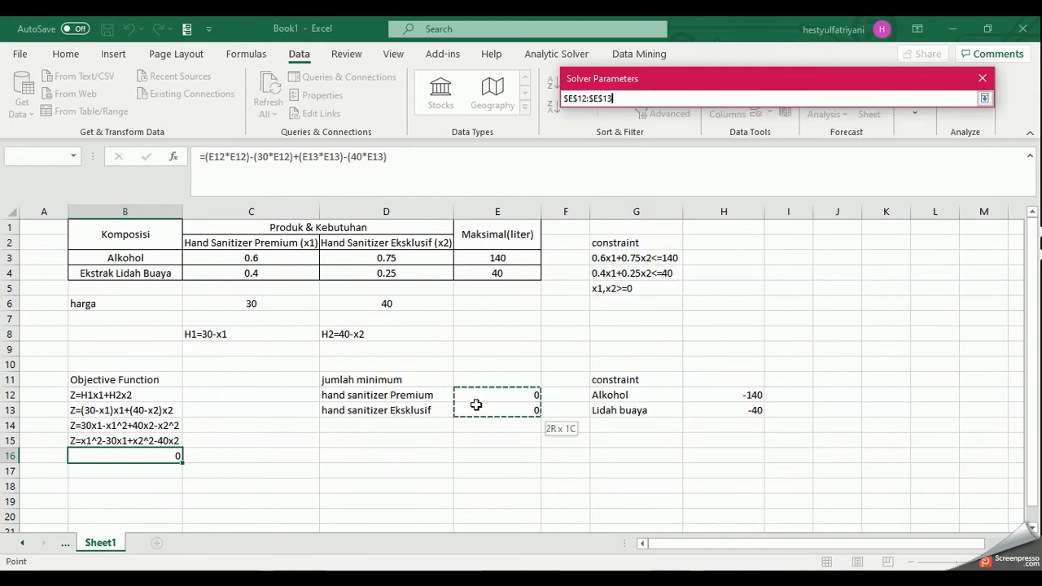
key("Return")
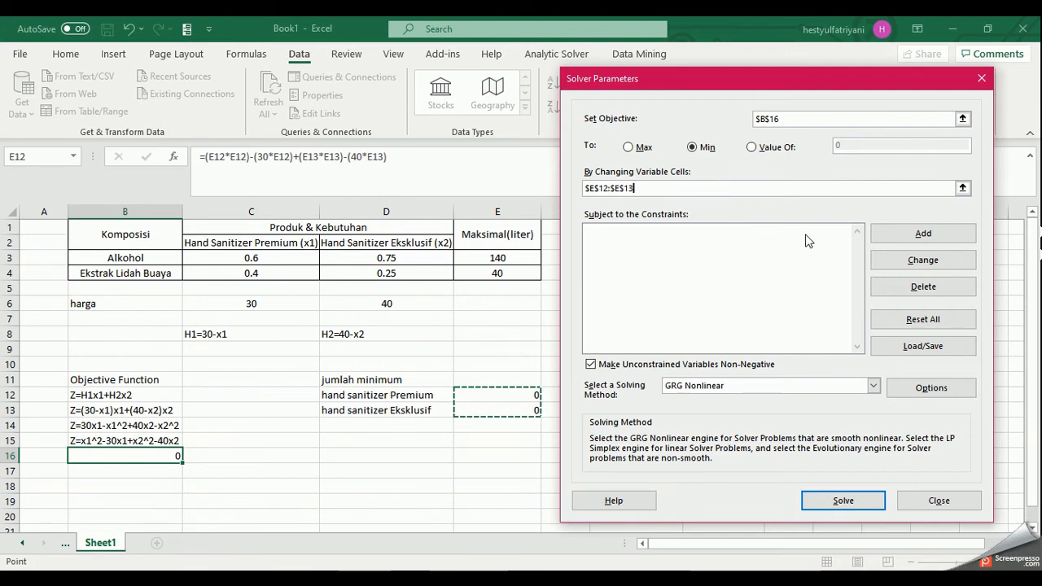
left_click(789, 236)
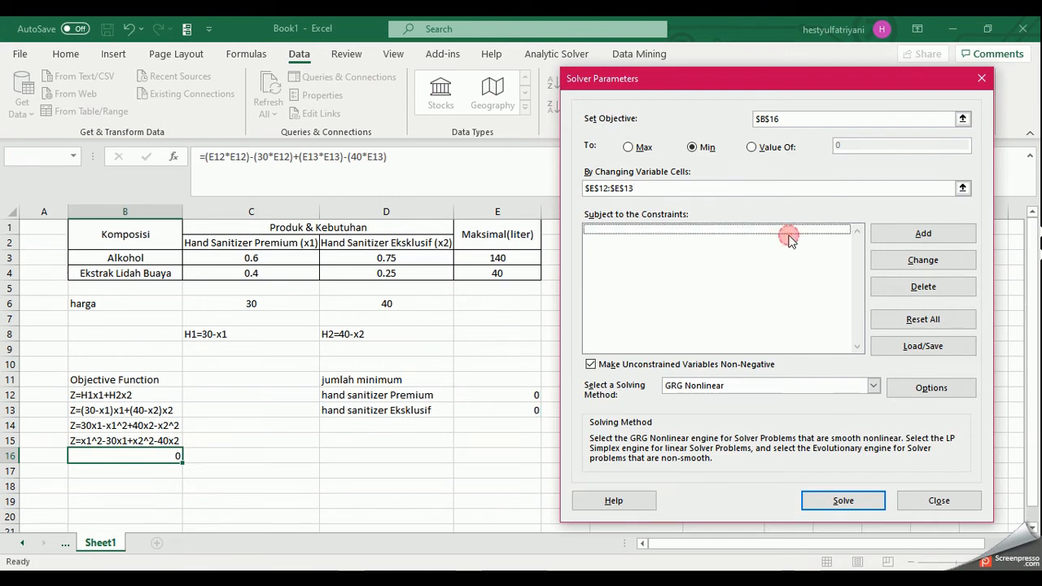
Add a Solver constraint requiring the Alkohol cell H12 to be <= 0
left_click(920, 236)
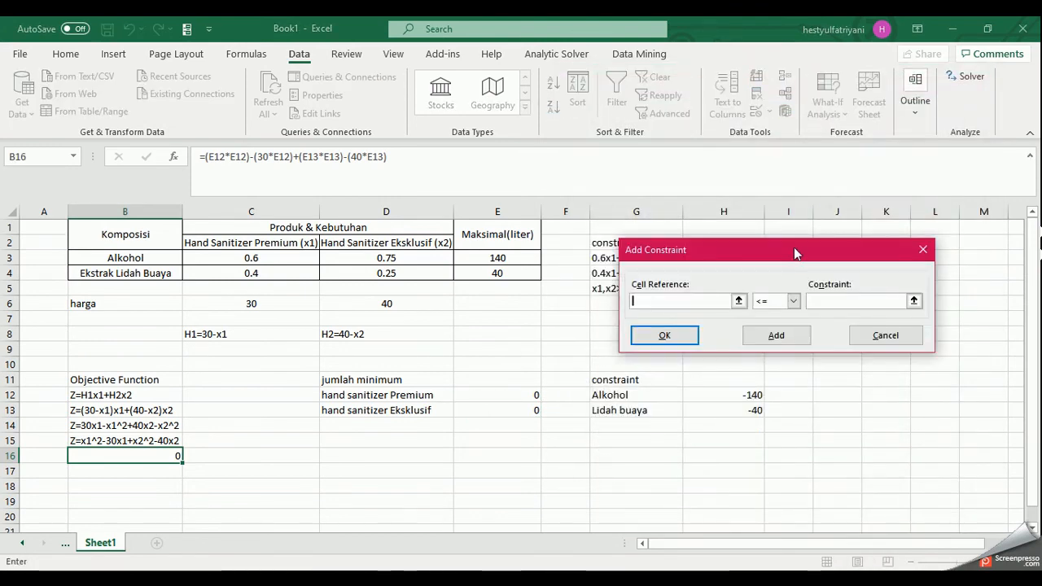
left_click_drag(794, 249, 400, 333)
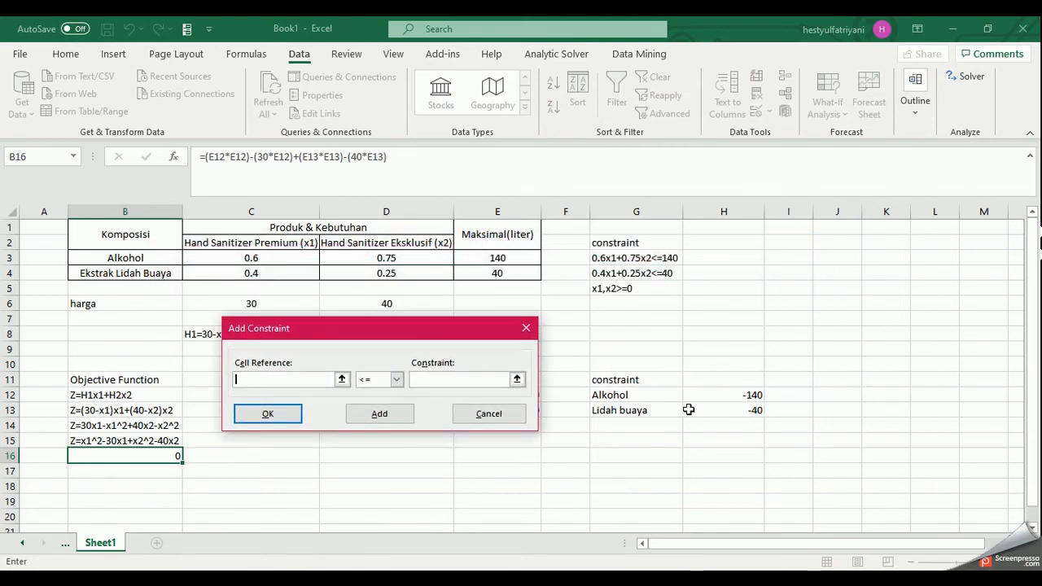
left_click(727, 396)
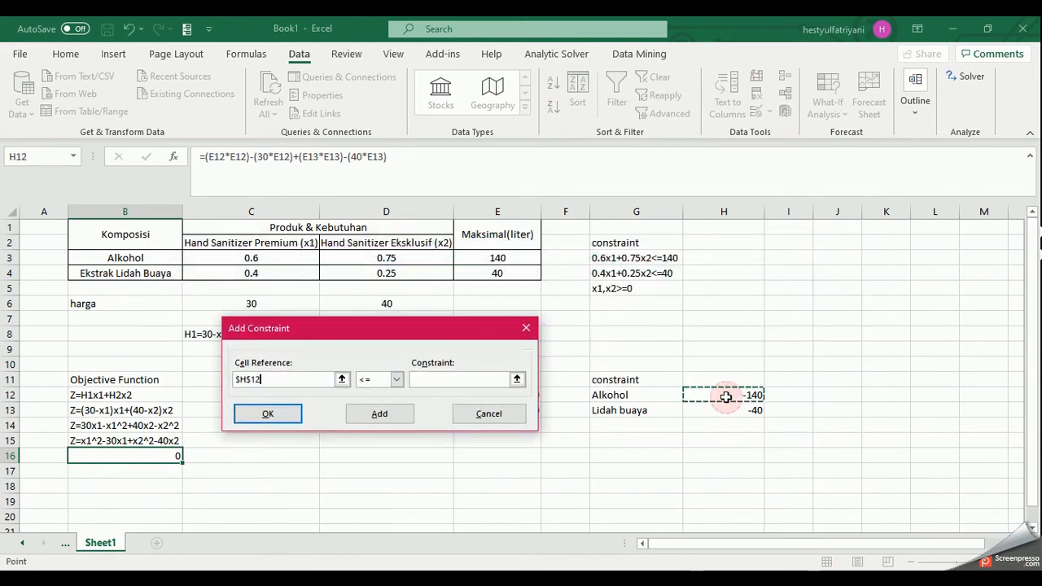
left_click(427, 380)
type("0")
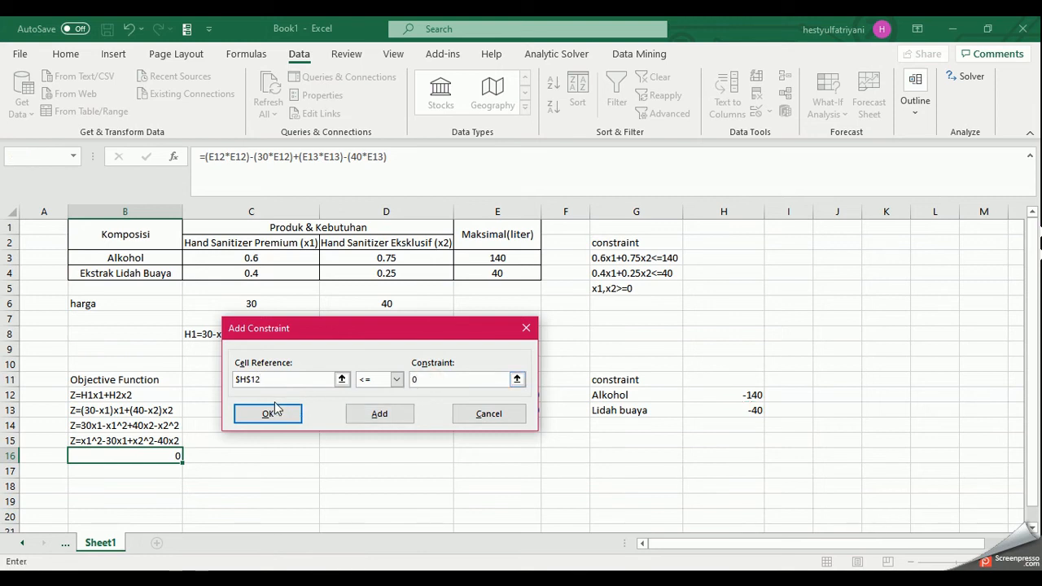
left_click(379, 418)
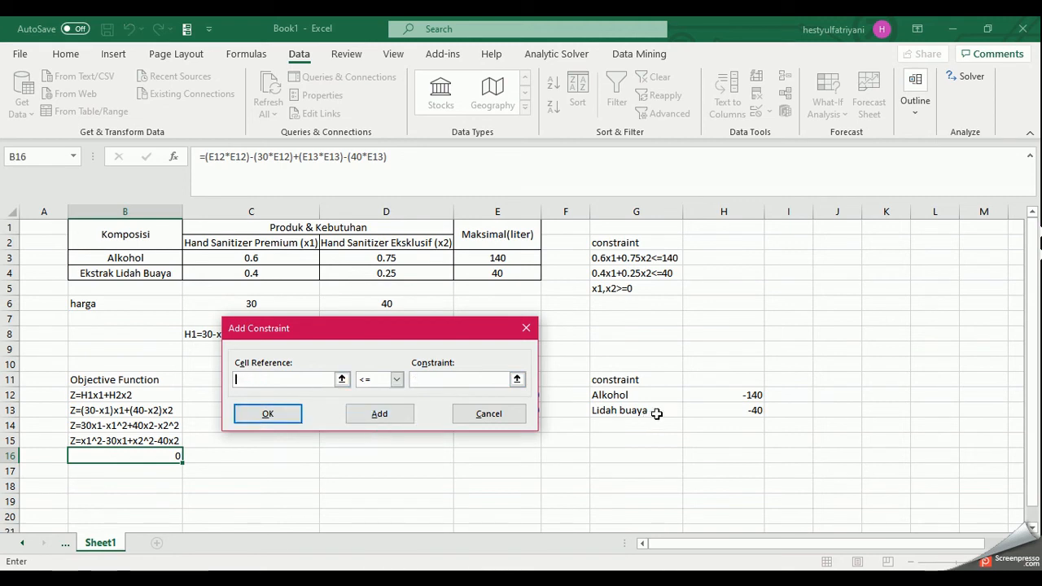
Add a second constraint requiring the Lidah buaya cell H13 to be <= 0 and return to the Solver parameters
left_click(707, 411)
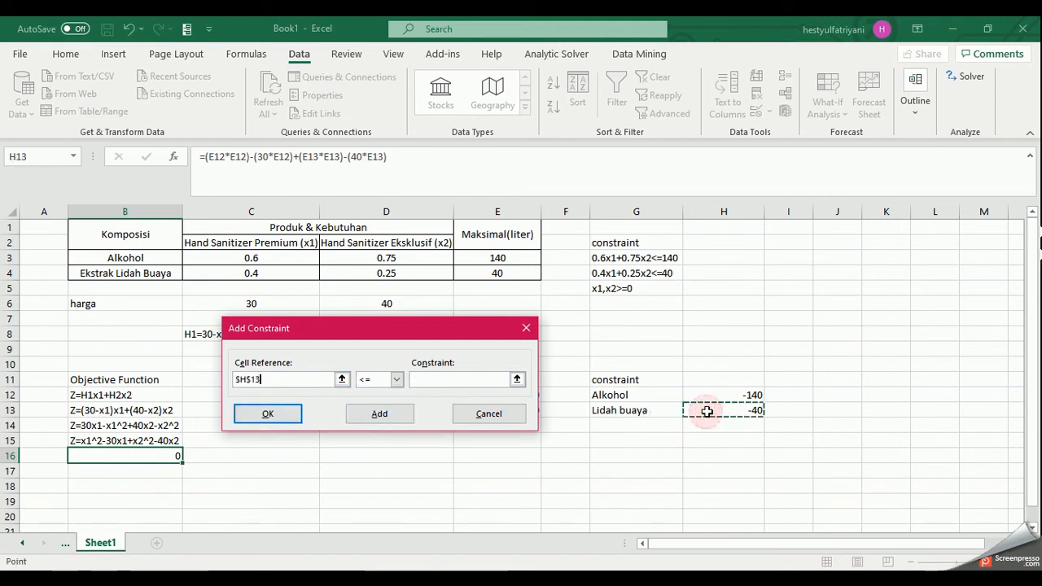
left_click(444, 379)
type("0")
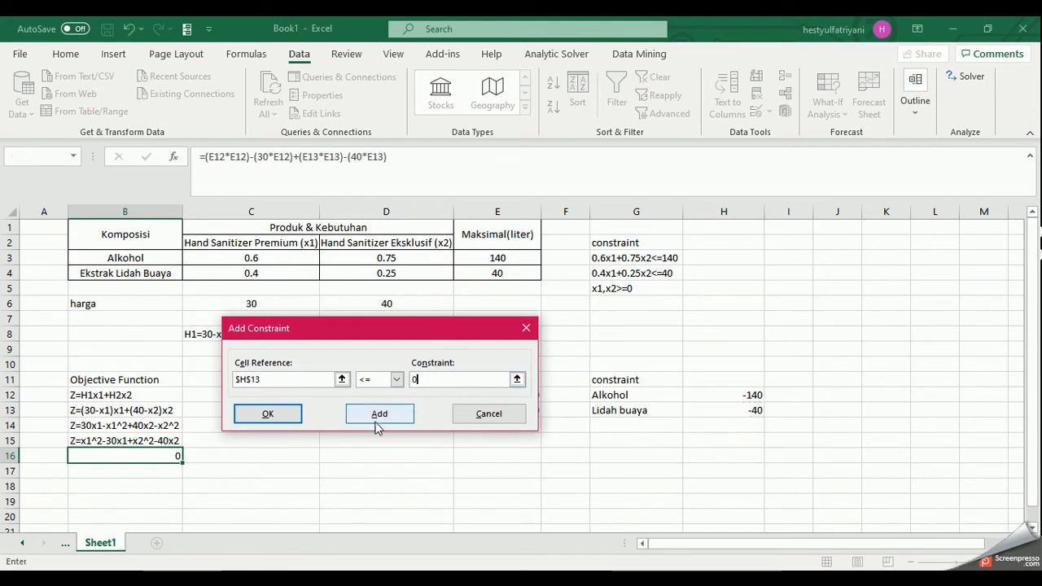
left_click(268, 414)
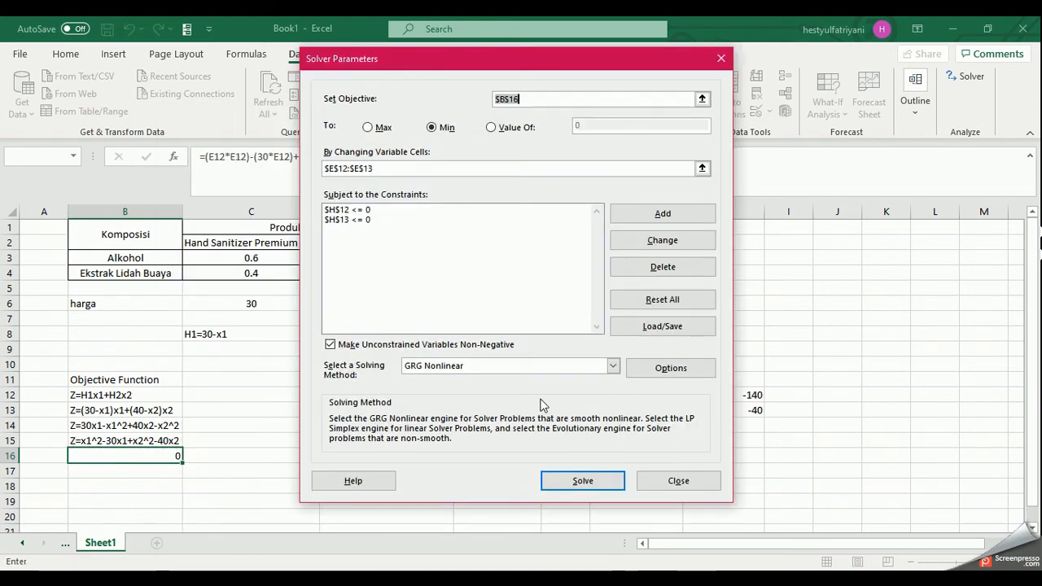
Solve the model with GRG Nonlinear, keep the Solver solution and generate an Answer report
left_click(580, 482)
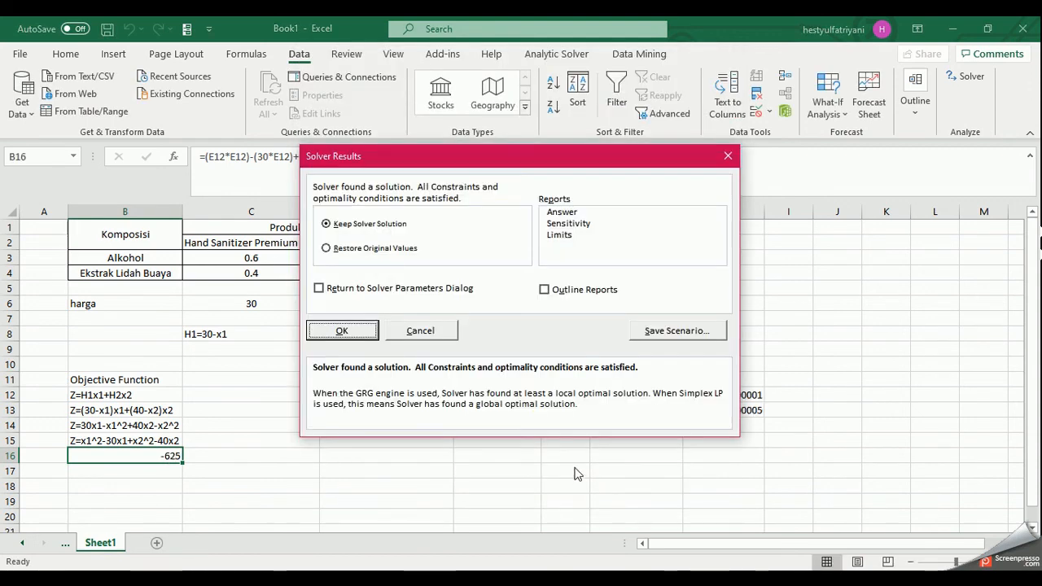
left_click(562, 215)
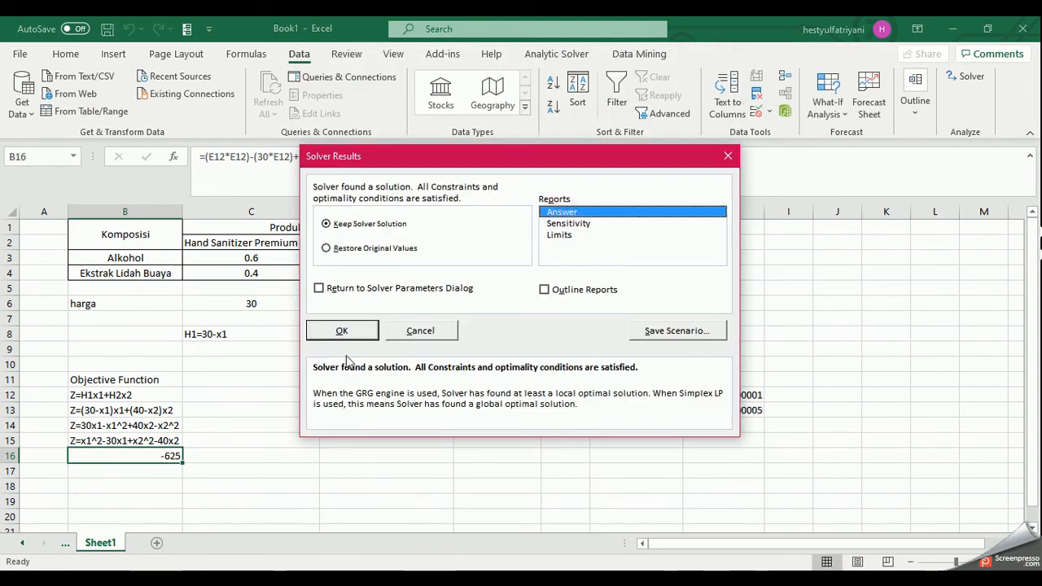
left_click(334, 335)
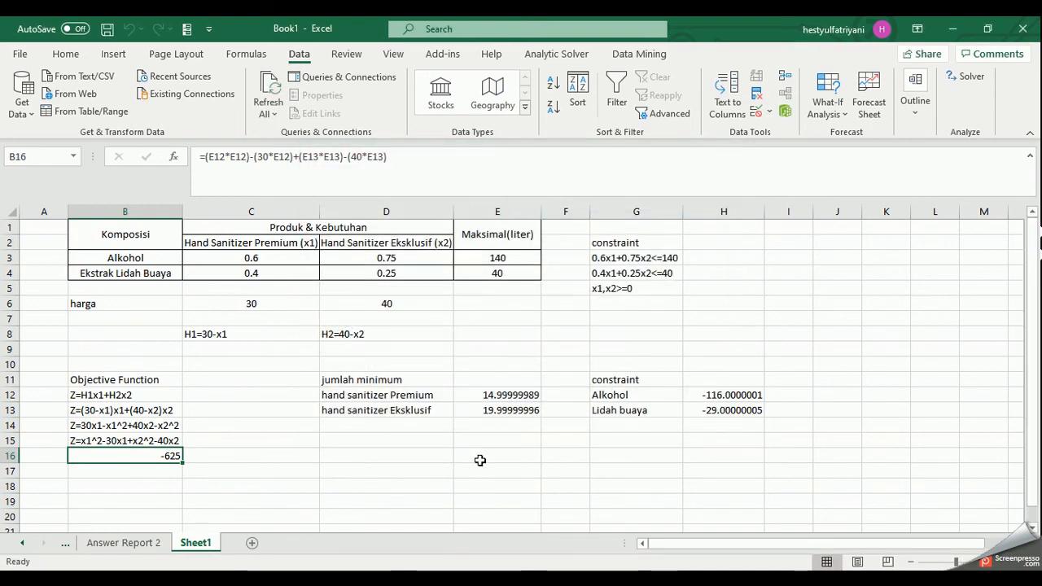
Enter the rounded product quantities beside the solved values, 15 in F12 and 20 in F13
left_click(531, 396)
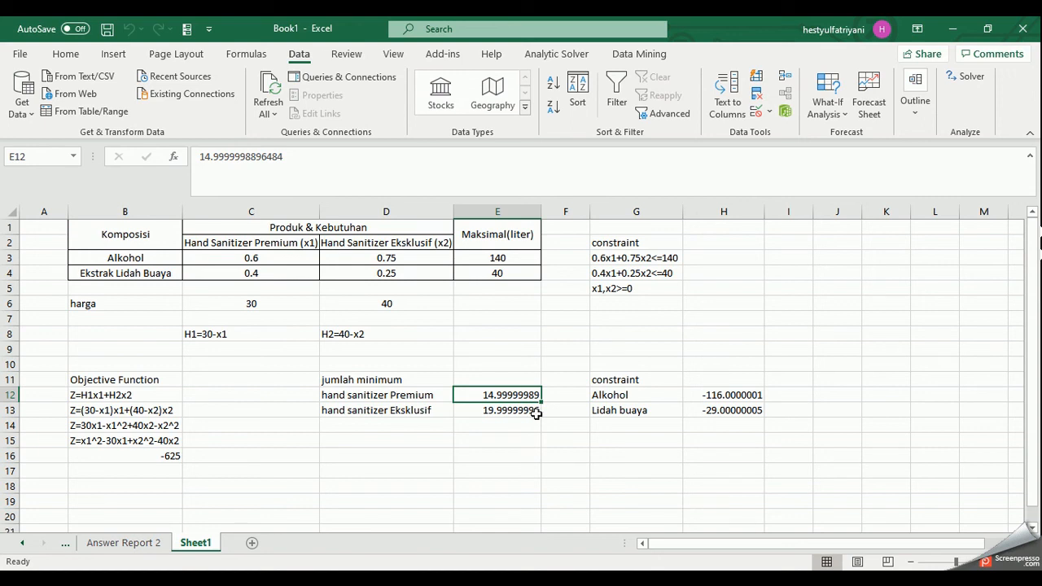
left_click(552, 399)
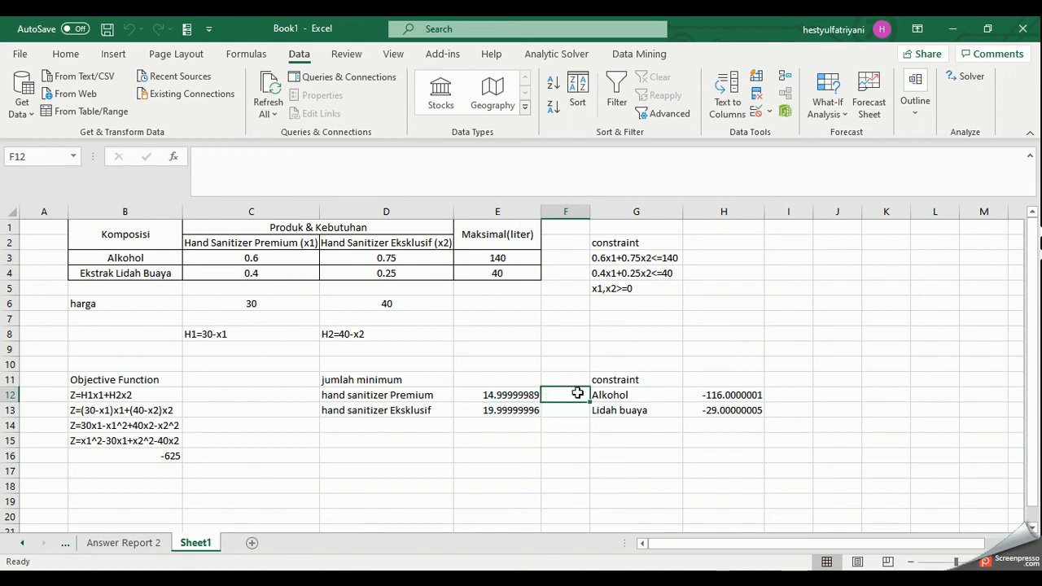
type("15")
key("Return")
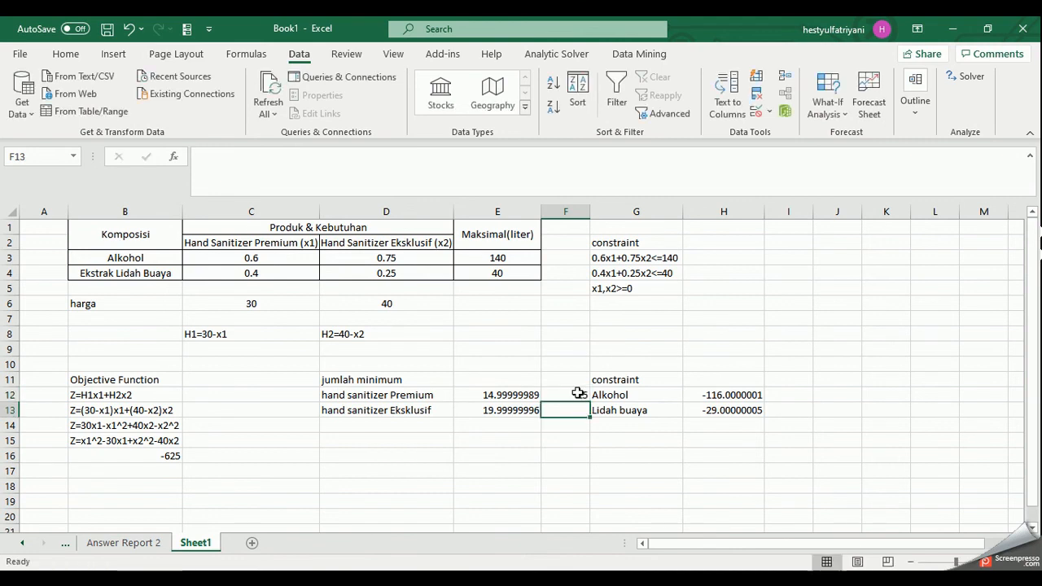
type("20")
Apply borders to all cells of the jumlah minimum table in D11:F13
left_click_drag(323, 378, 557, 406)
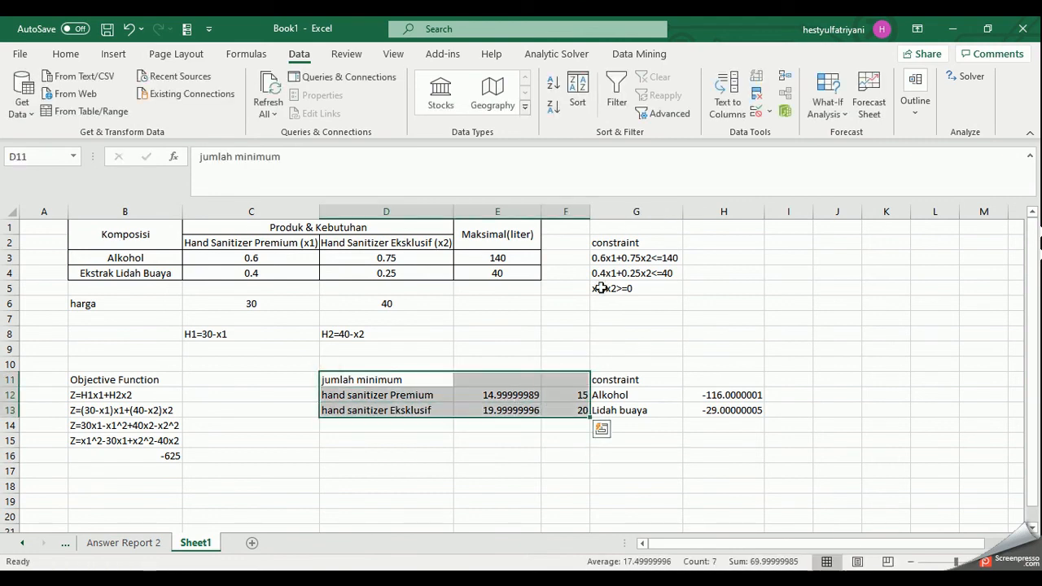
left_click(54, 54)
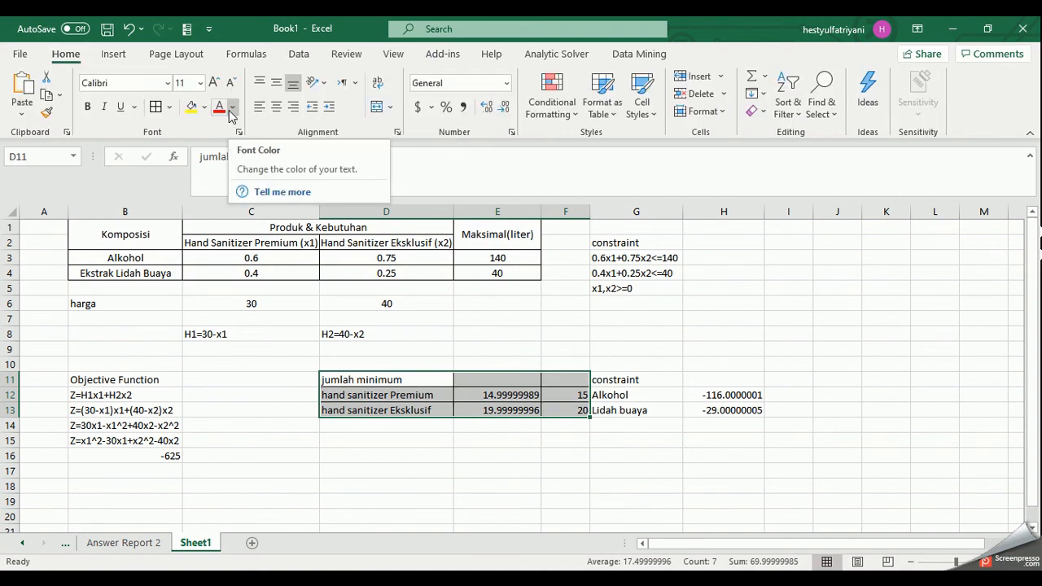
left_click(565, 456)
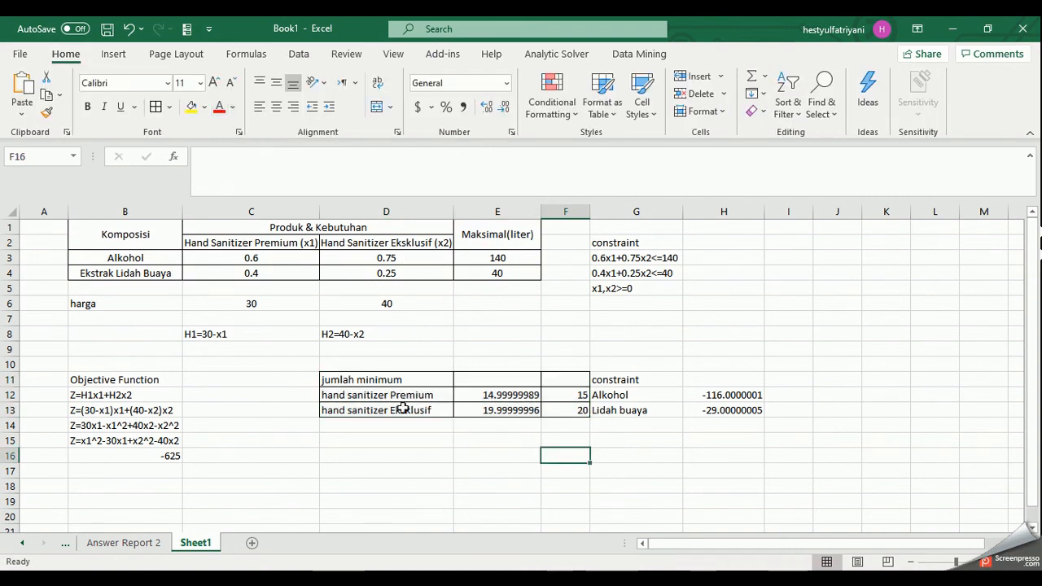